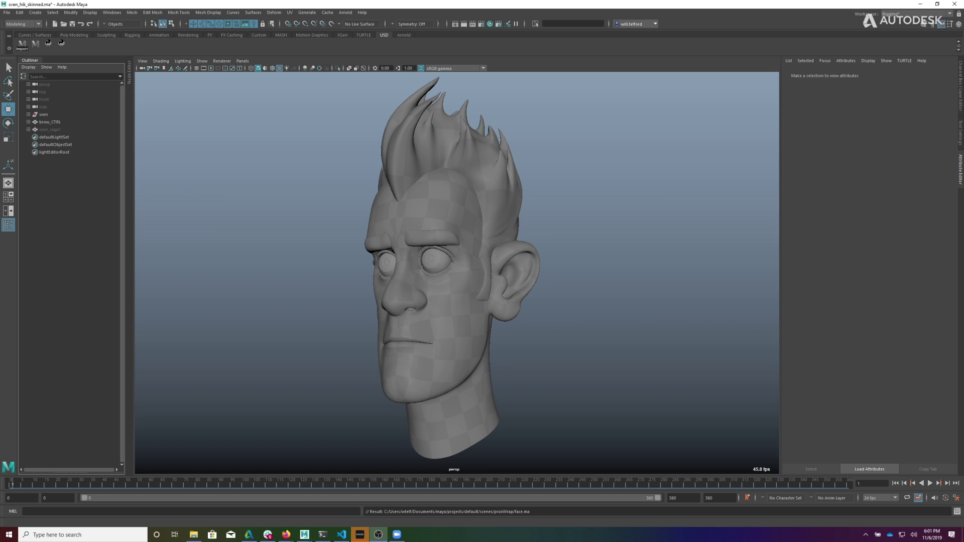
- Unhide the sven_cage1 mesh, inspect it in isolation, and return to the full head view
{"action": "mouse_move", "coordinate": [261, 346]}
{"action": "left_mouse_down", "text": "alt"}
{"action": "mouse_move", "coordinate": [314, 348]}
{"action": "mouse_move", "coordinate": [252, 349]}
{"action": "left_mouse_up", "text": "alt"}
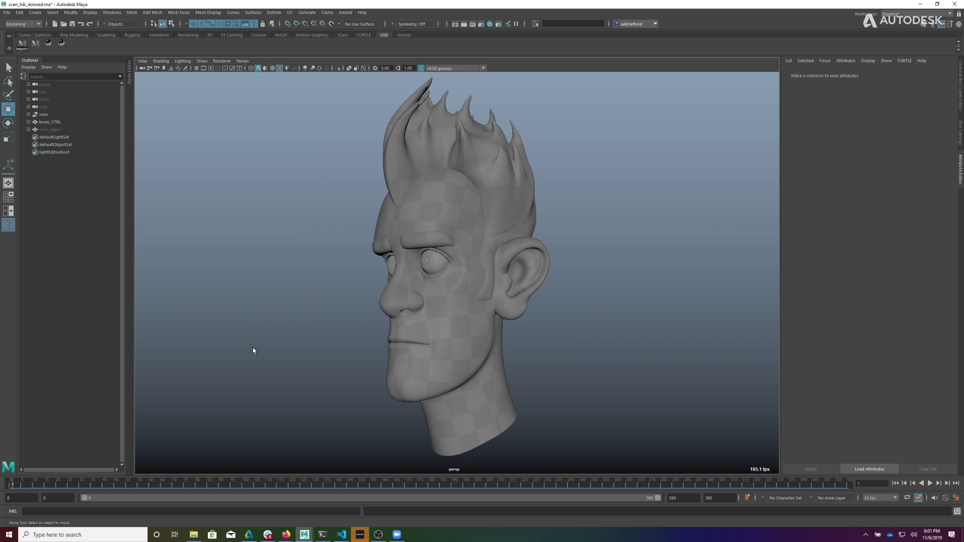
{"action": "left_click", "coordinate": [48, 130]}
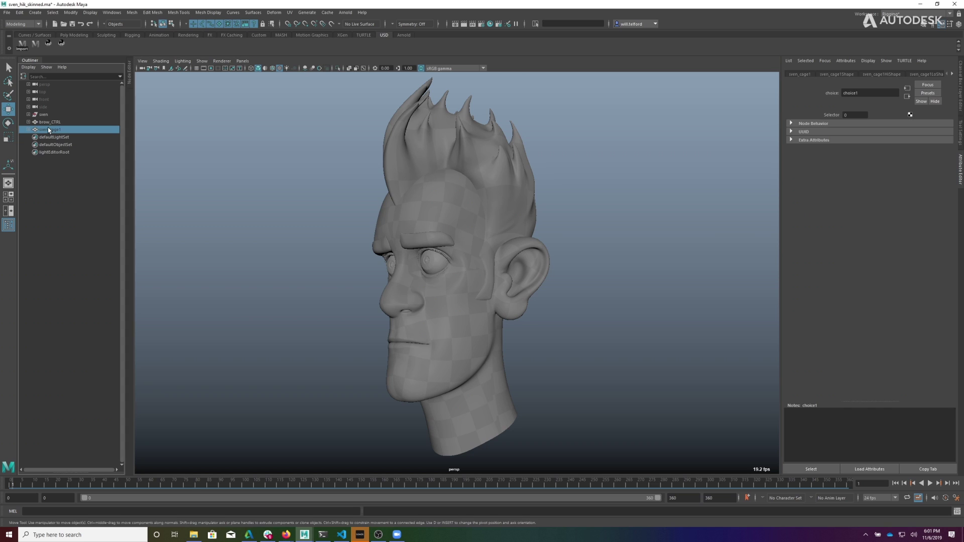
{"action": "key", "text": "shift+h"}
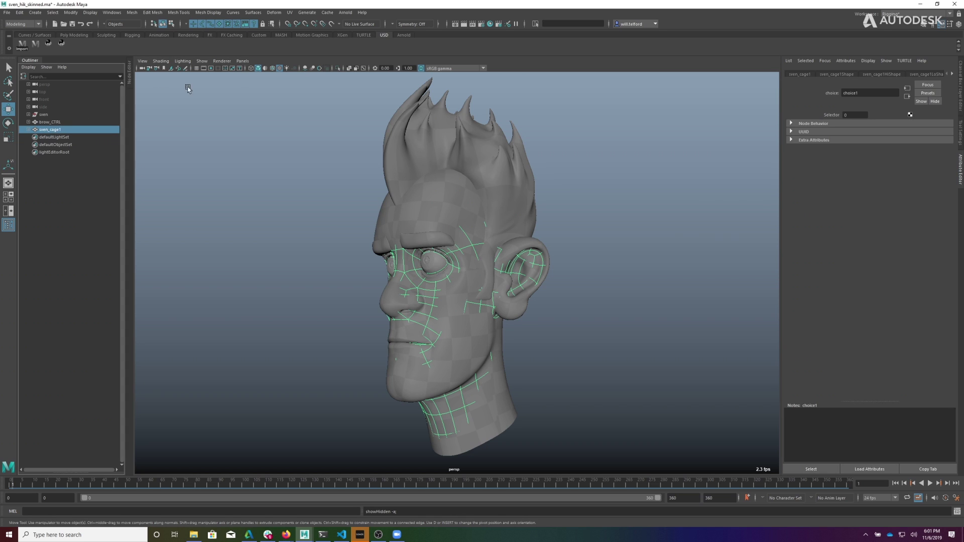
{"action": "left_click", "coordinate": [337, 68]}
{"action": "mouse_move", "coordinate": [330, 230]}
{"action": "left_mouse_down", "text": "alt"}
{"action": "mouse_move", "coordinate": [420, 241]}
{"action": "mouse_move", "coordinate": [414, 231]}
{"action": "mouse_move", "coordinate": [345, 233]}
{"action": "left_mouse_up", "text": "alt"}
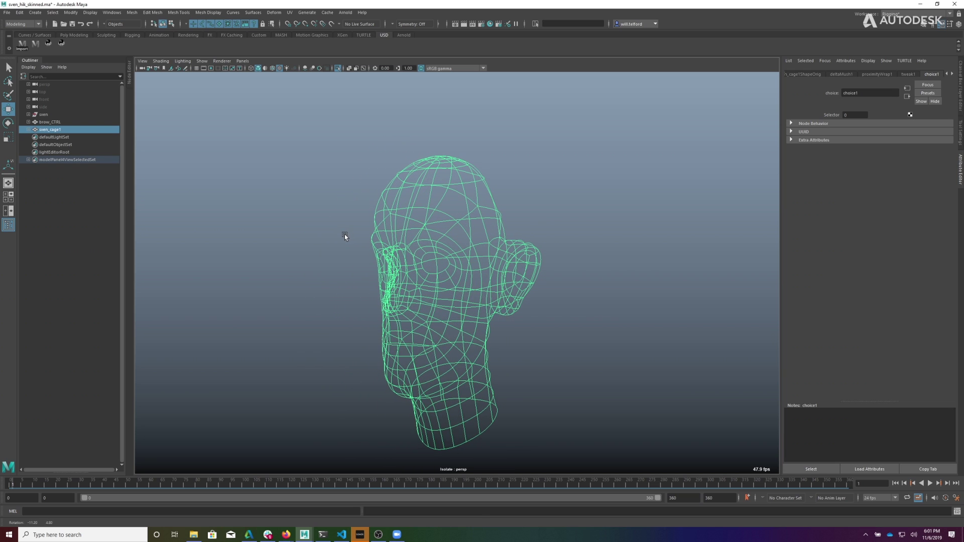
{"action": "left_click", "coordinate": [337, 68]}
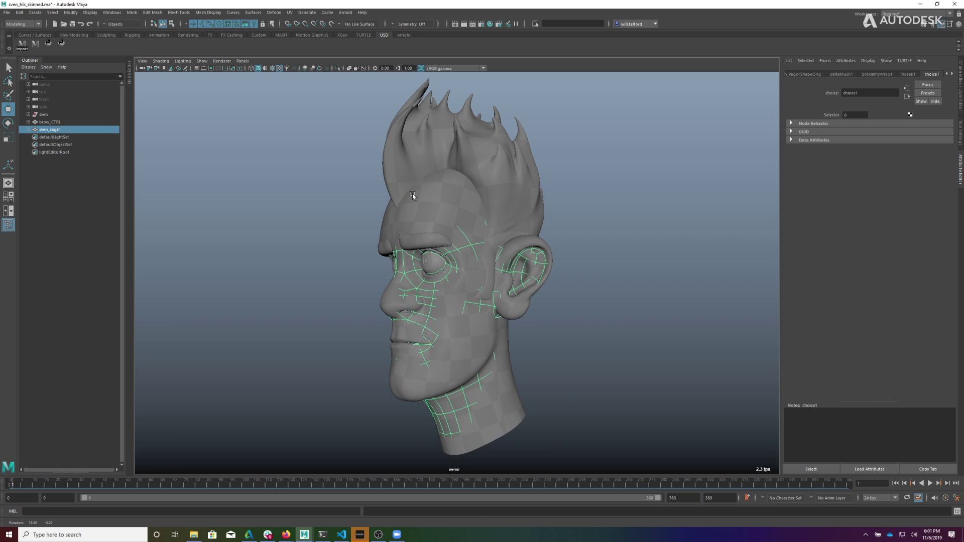
- Expand the sven and sven_cage1 hierarchies and create a Proximity Wrap deformer with nothing selected
{"action": "left_click", "coordinate": [29, 130]}
{"action": "left_click", "coordinate": [28, 114]}
{"action": "left_click", "coordinate": [325, 179]}
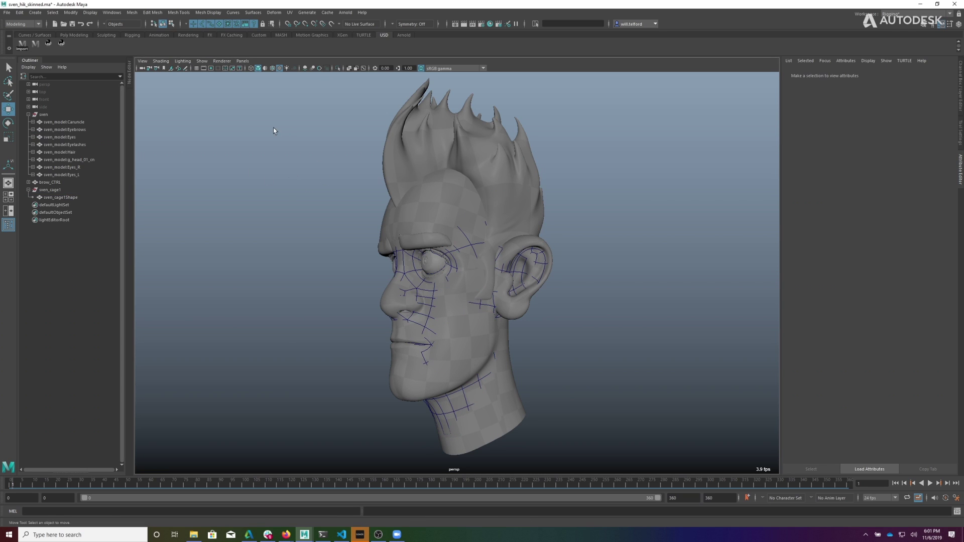
{"action": "left_click", "coordinate": [274, 12]}
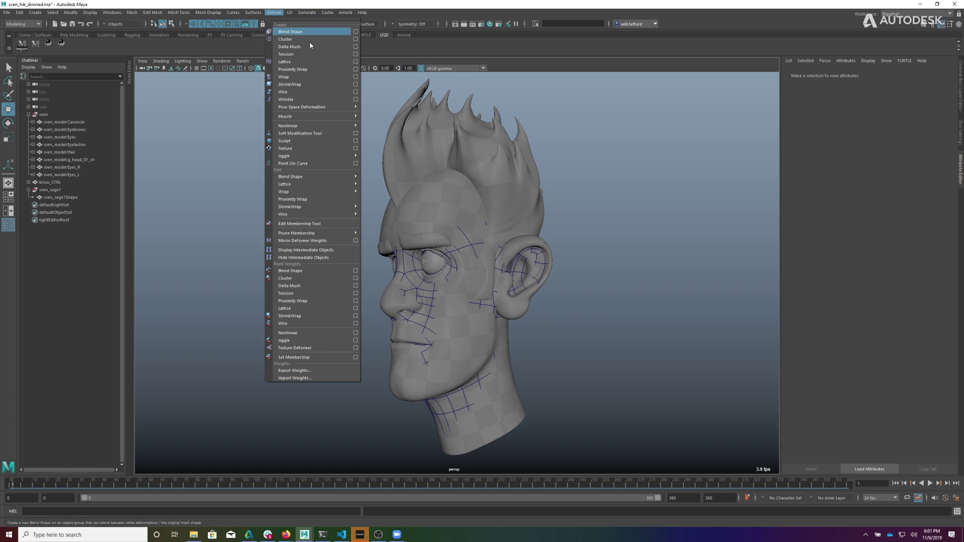
{"action": "left_click", "coordinate": [317, 71]}
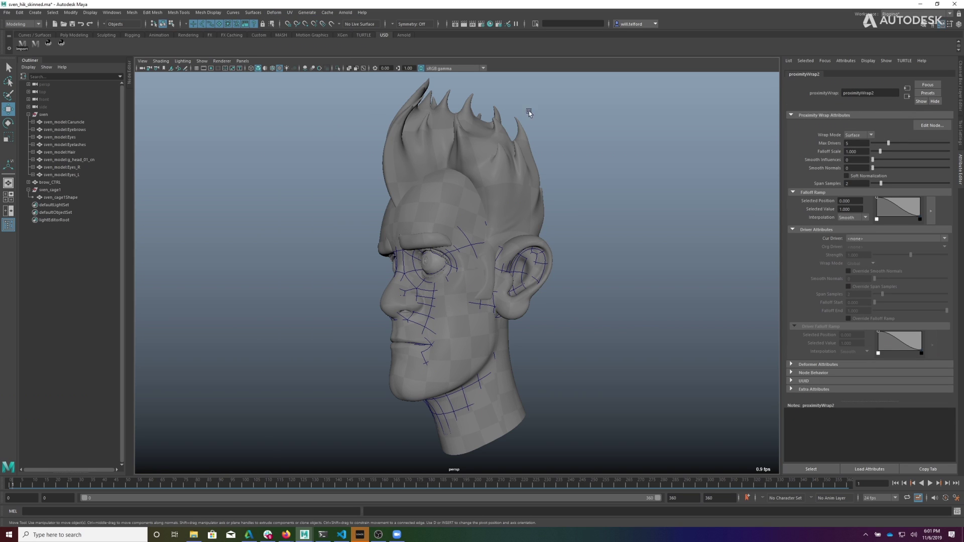
- Open the new proximityWrap2 node for editing and add the head mesh as its geometry
{"action": "left_click", "coordinate": [930, 126]}
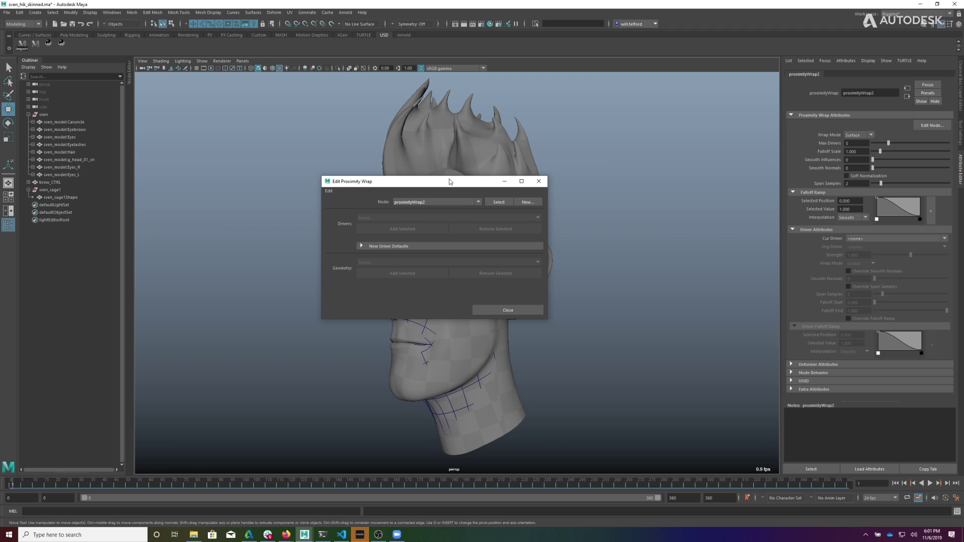
{"action": "left_click_drag", "start_coordinate": [450, 182], "coordinate": [257, 82]}
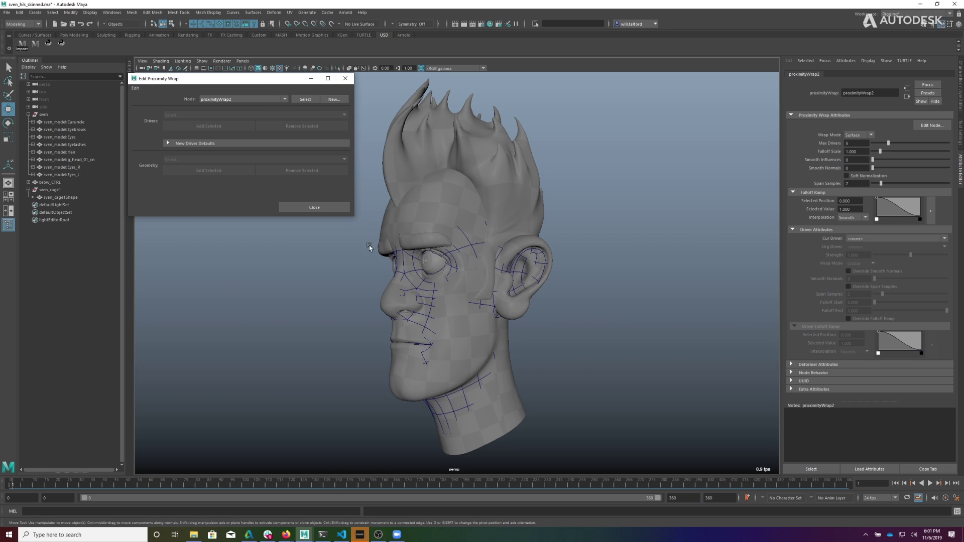
{"action": "left_click", "coordinate": [517, 424]}
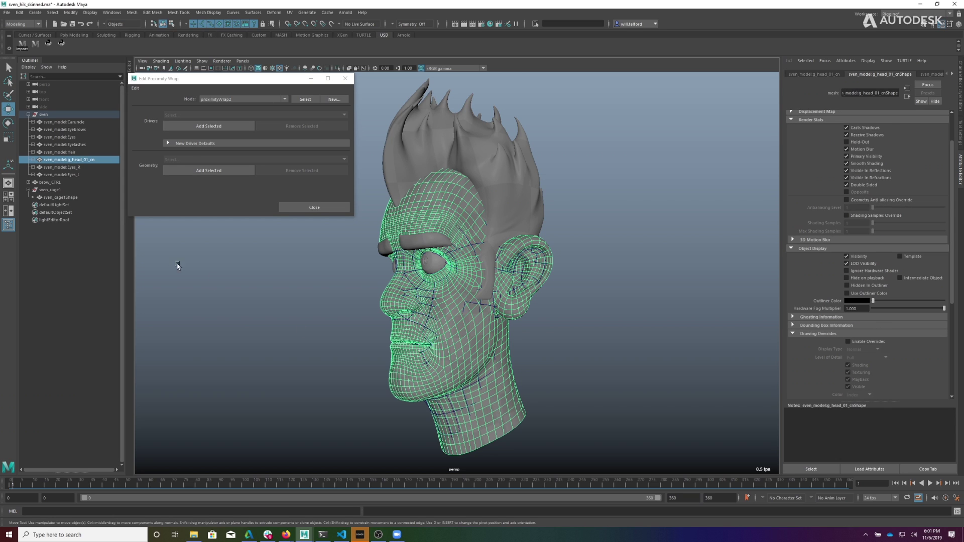
{"action": "left_click", "coordinate": [205, 170]}
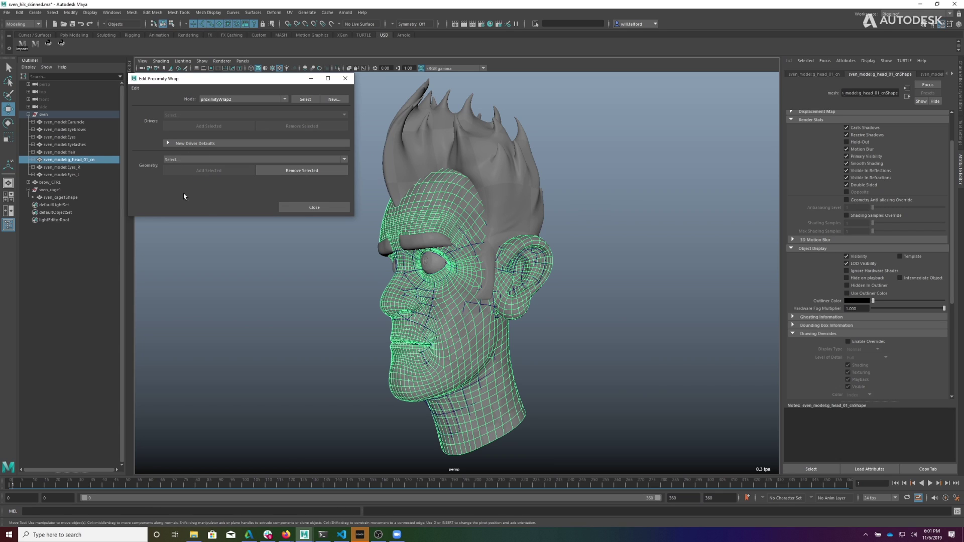
- Add sven_cage1Shape as the driver of proximityWrap2 and close the deformer editor
{"action": "left_click", "coordinate": [60, 197]}
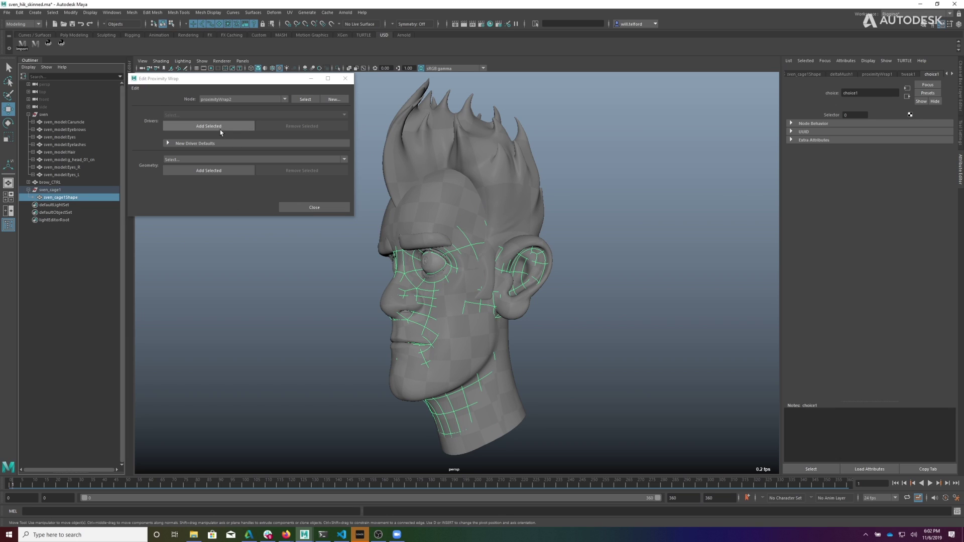
{"action": "left_click", "coordinate": [219, 126]}
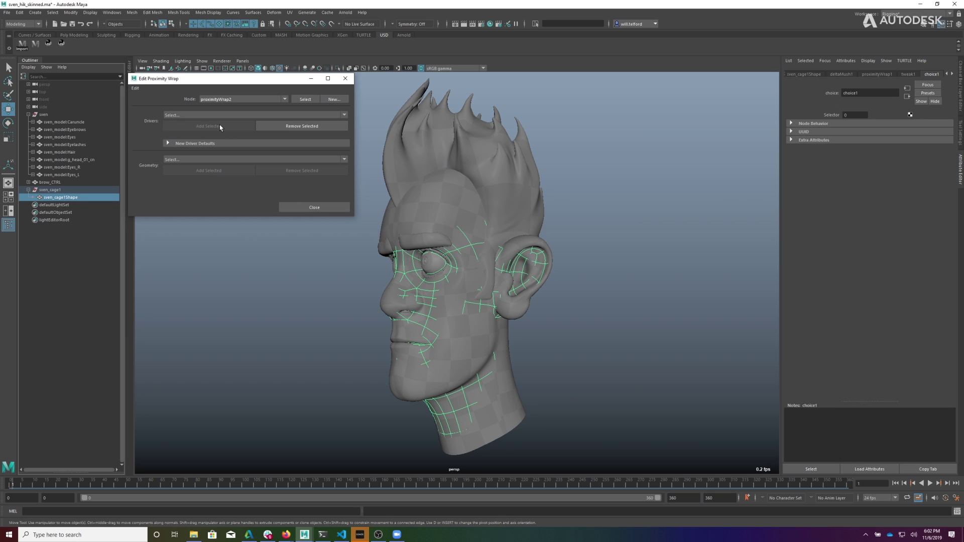
{"action": "left_click", "coordinate": [346, 79]}
- Try moving brow_CTRL downward with only sven_cage1 isolated, then undo the move and leave isolation
{"action": "left_click", "coordinate": [50, 189]}
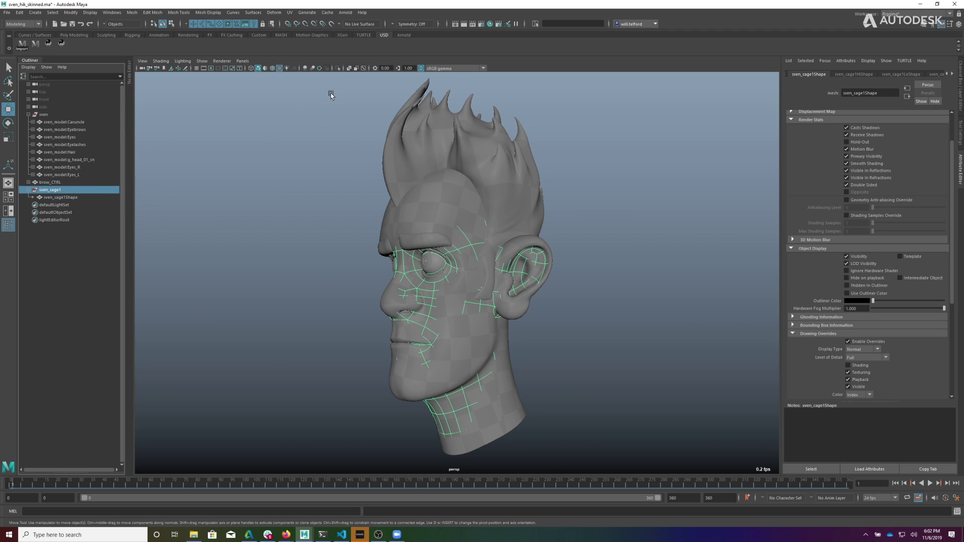
{"action": "left_click", "coordinate": [337, 68]}
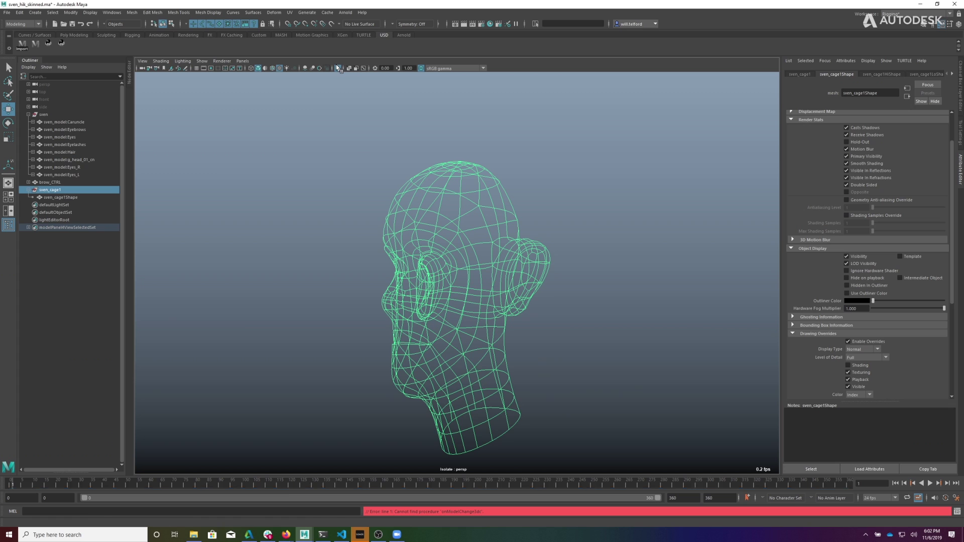
{"action": "left_click", "coordinate": [58, 182]}
{"action": "left_click_drag", "start_coordinate": [383, 279], "coordinate": [378, 221], "text": "alt"}
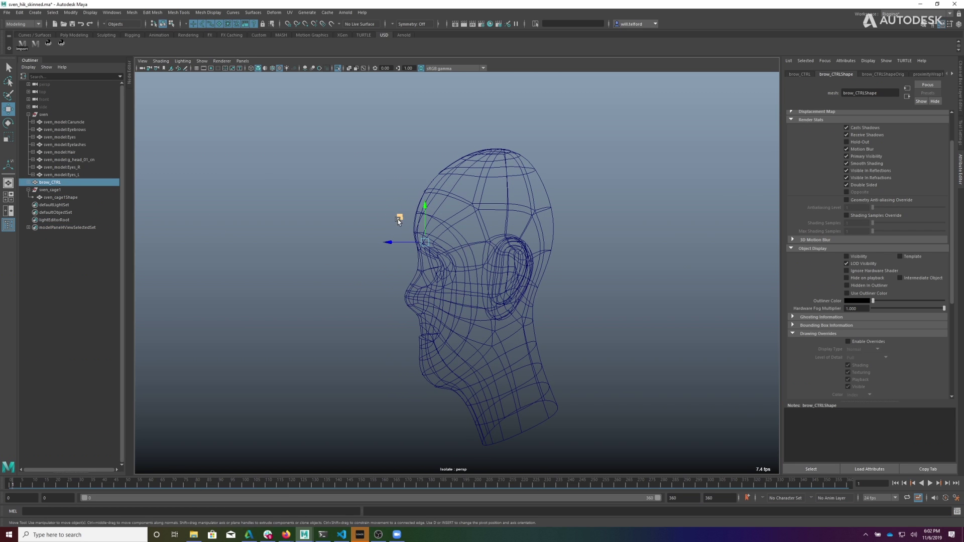
{"action": "middle_click_drag", "start_coordinate": [398, 219], "coordinate": [392, 245]}
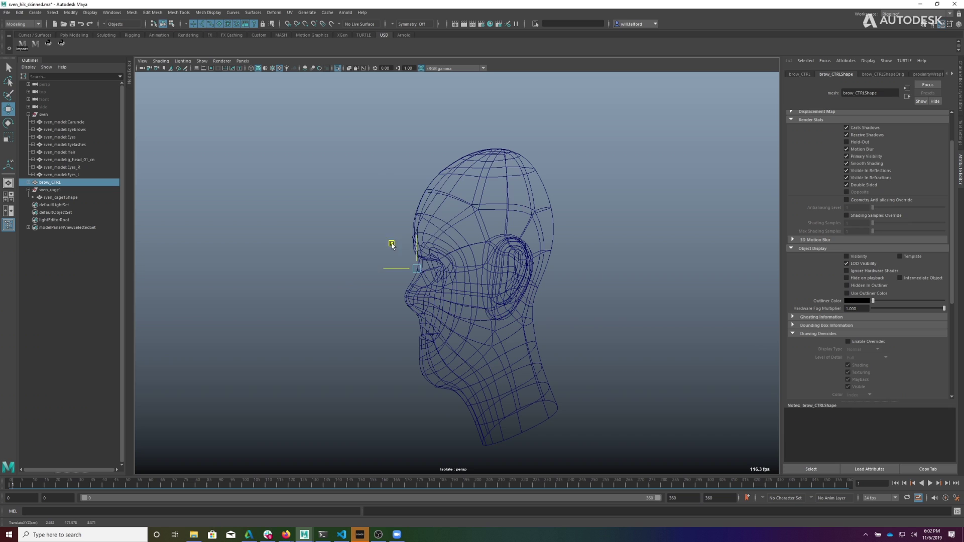
{"action": "key", "text": "ctrl+z"}
{"action": "key", "text": "ctrl+z"}
{"action": "key", "text": "ctrl+z"}
{"action": "key", "text": "ctrl+z"}
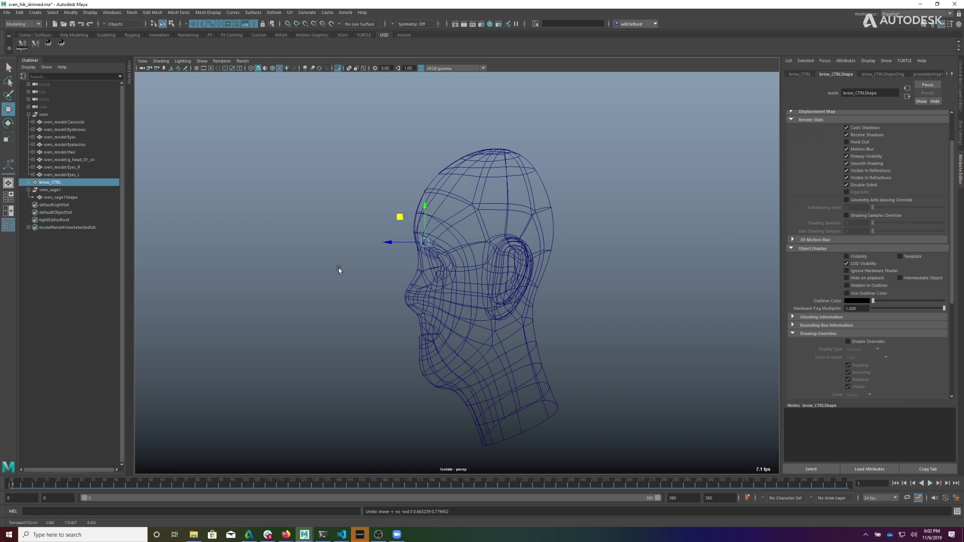
{"action": "key", "text": "ctrl+z"}
{"action": "left_click", "coordinate": [337, 68]}
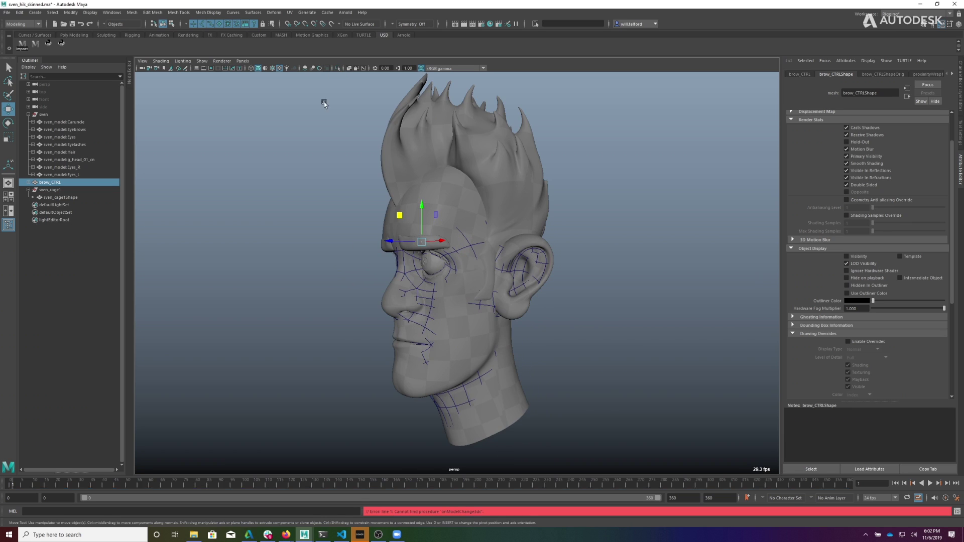
- Move brow_CTRL downward to test how the wrapped head mesh's brow deforms
{"action": "left_click_drag", "start_coordinate": [264, 246], "coordinate": [299, 244], "text": "alt"}
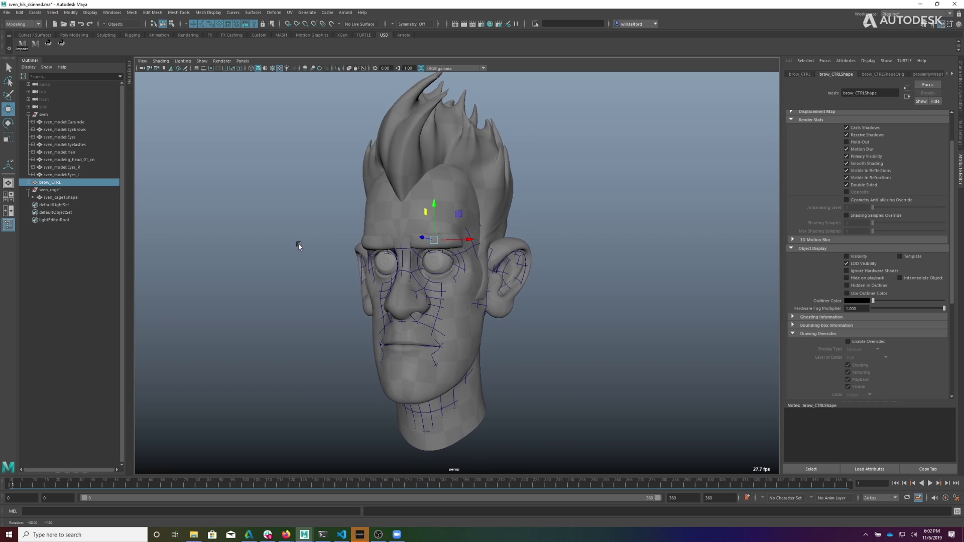
{"action": "left_click_drag", "start_coordinate": [434, 203], "coordinate": [432, 226]}
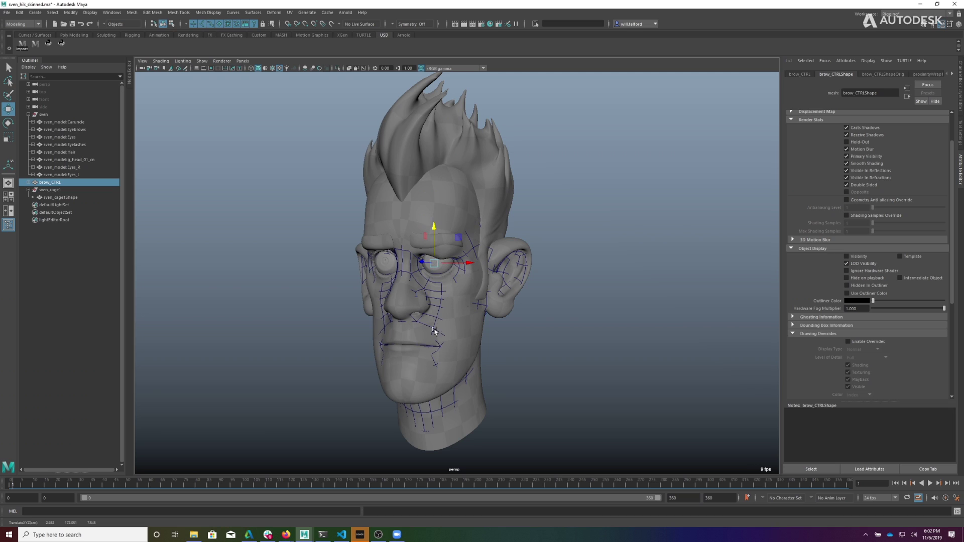
- Set the head mesh's proximityWrap2 to Max Drivers 1 and Falloff Scale 5
{"action": "left_click", "coordinate": [480, 421]}
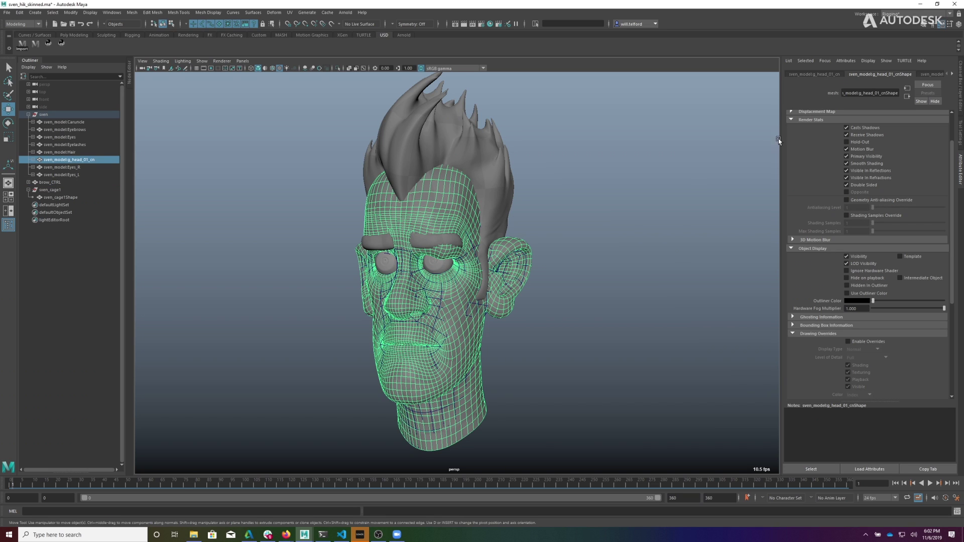
{"action": "left_click", "coordinate": [951, 74]}
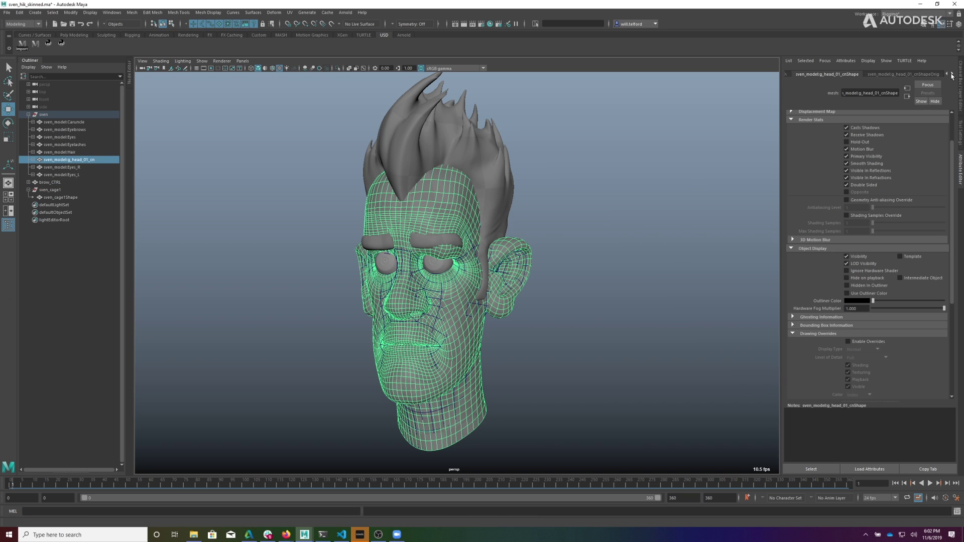
{"action": "left_click", "coordinate": [952, 75]}
{"action": "left_click", "coordinate": [952, 75]}
{"action": "left_click", "coordinate": [874, 74]}
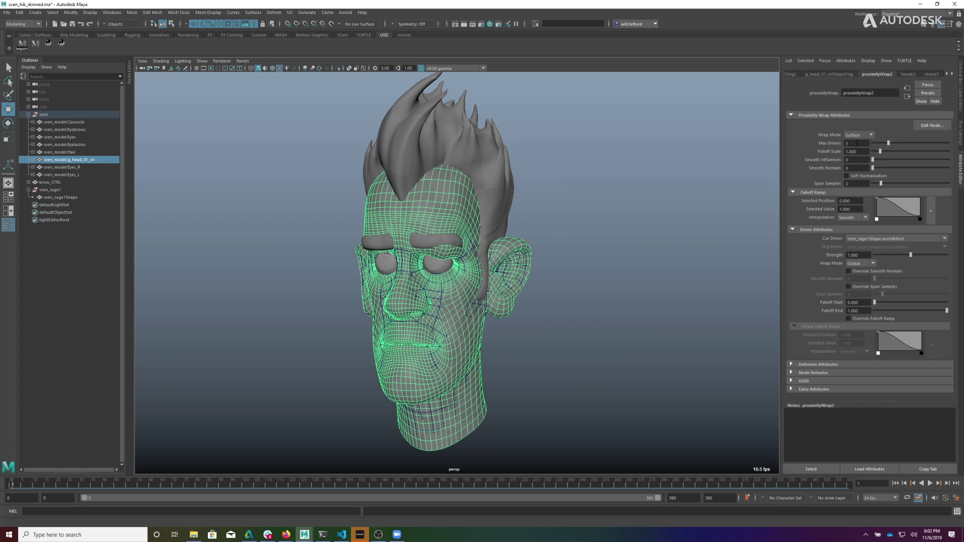
{"action": "left_click", "coordinate": [857, 143]}
{"action": "key", "text": "Return"}
{"action": "left_click", "coordinate": [862, 152]}
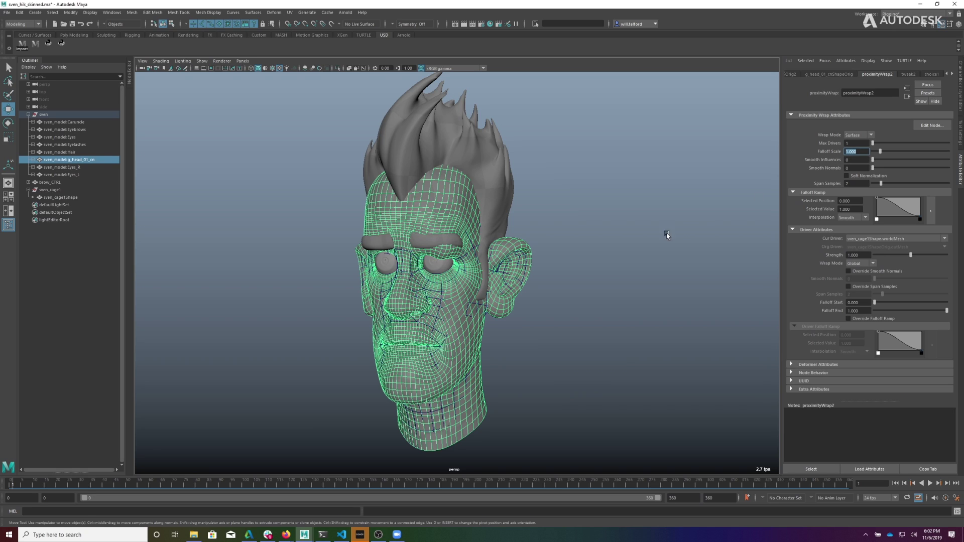
{"action": "type", "text": "5"}
{"action": "key", "text": "Return"}
- Set proximityWrap2's Smooth Influences to 3 and Smooth Normals to 6, and enable Soft Normalization
{"action": "left_click", "coordinate": [859, 158]}
{"action": "key", "text": "Return"}
{"action": "left_click", "coordinate": [860, 166]}
{"action": "type", "text": "6"}
{"action": "key", "text": "Return"}
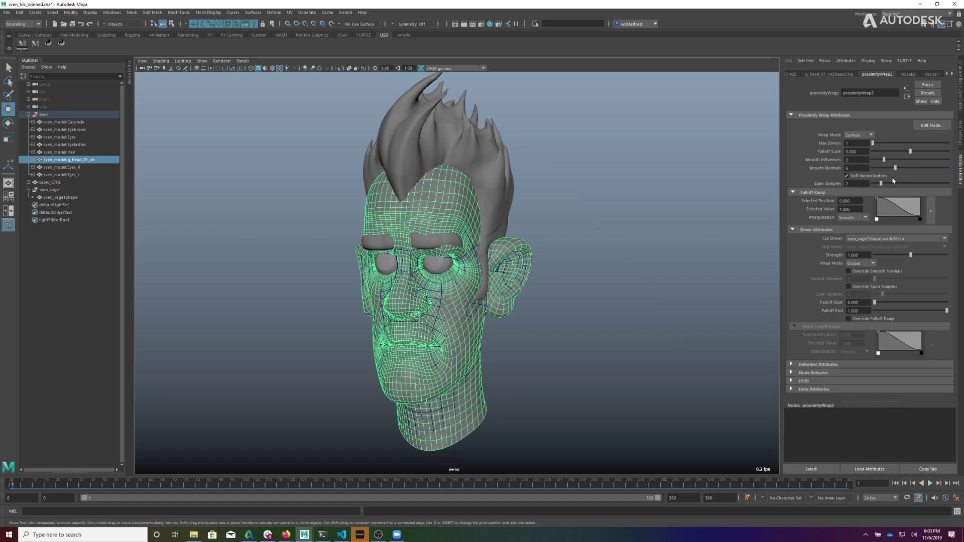
- Move brow_CTRL vertically to test the brow deformation with the smoothed wrap settings
{"action": "left_click_drag", "start_coordinate": [604, 243], "coordinate": [565, 238], "text": "alt"}
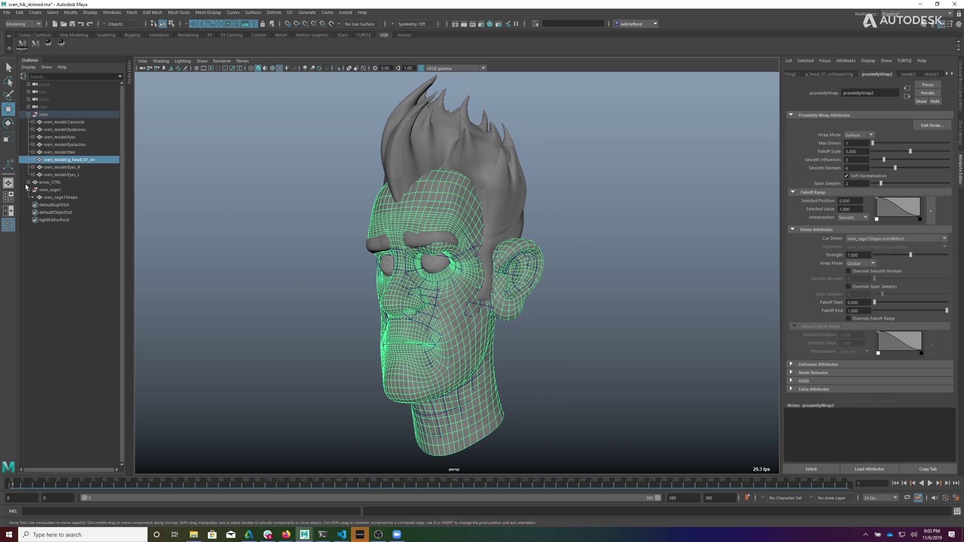
{"action": "left_click", "coordinate": [49, 183]}
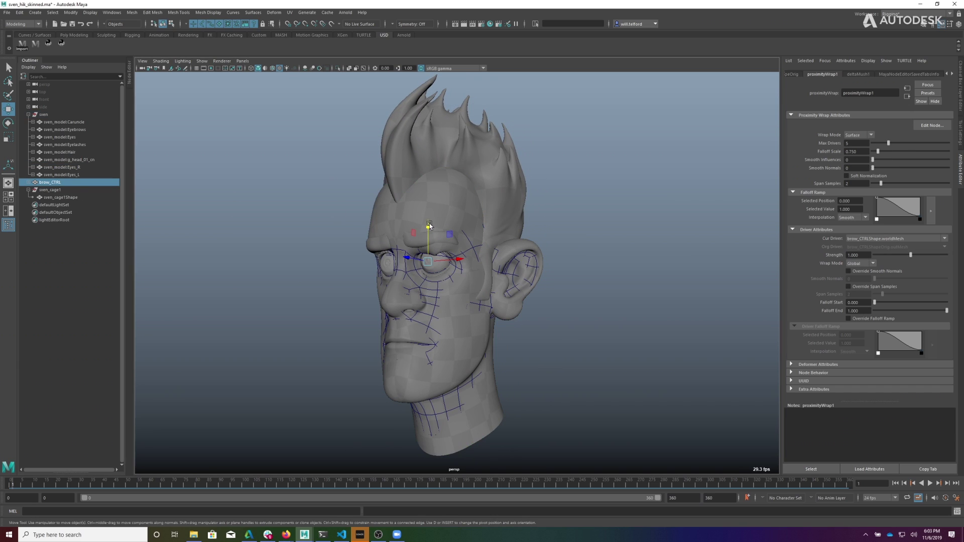
{"action": "left_click_drag", "start_coordinate": [430, 188], "coordinate": [427, 220]}
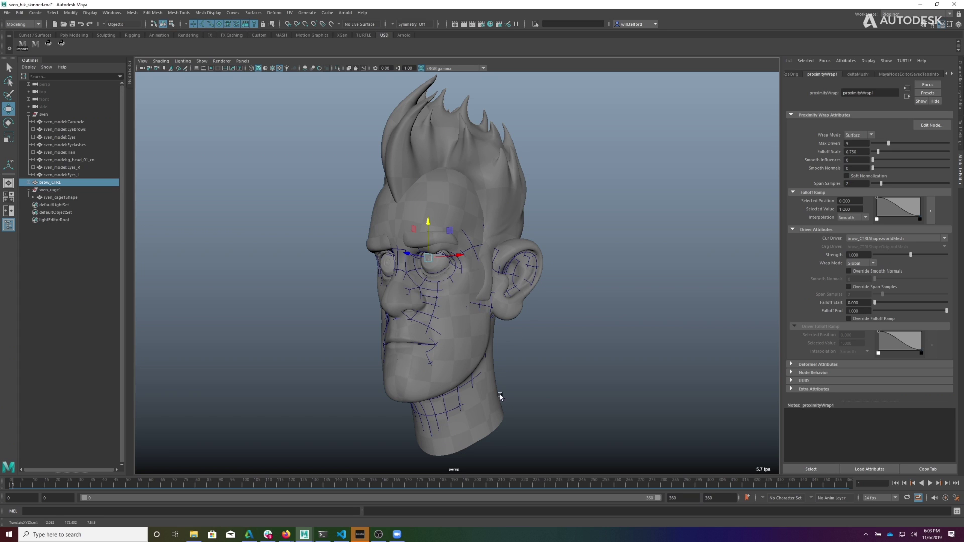
- Add the eyebrows mesh as geometry to the head's proximityWrap2 and close the deformer editor
{"action": "left_click", "coordinate": [497, 419]}
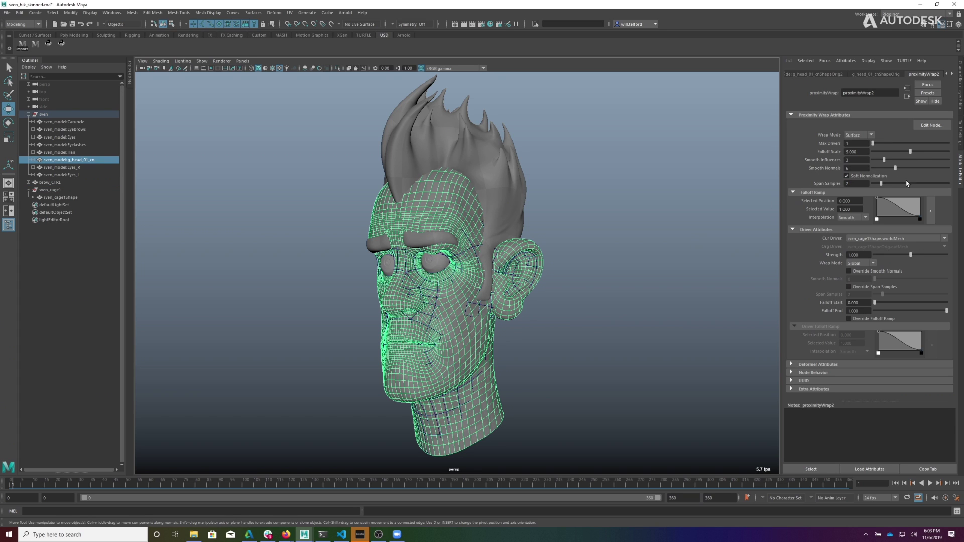
{"action": "left_click", "coordinate": [928, 130]}
{"action": "left_click_drag", "start_coordinate": [434, 181], "coordinate": [675, 145]}
{"action": "left_click", "coordinate": [406, 240]}
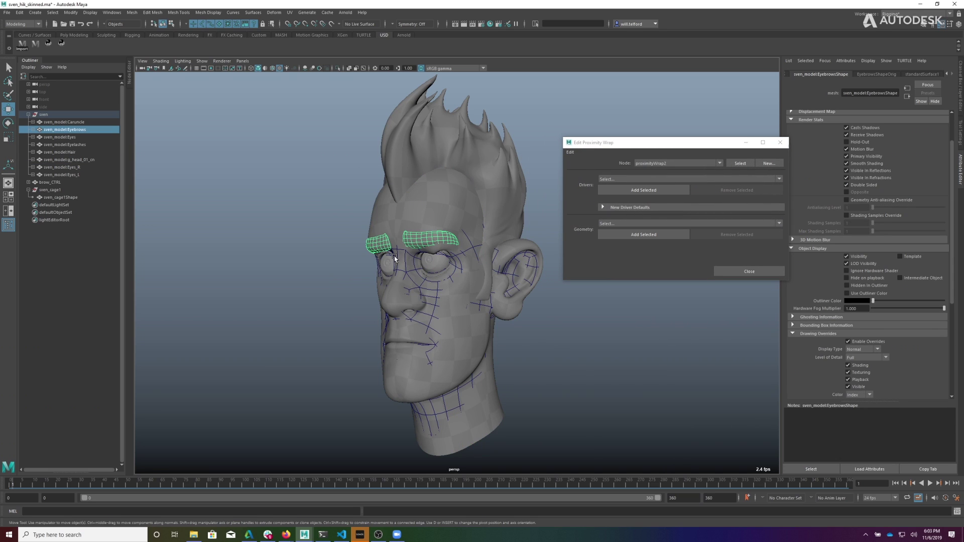
{"action": "left_click", "coordinate": [629, 236]}
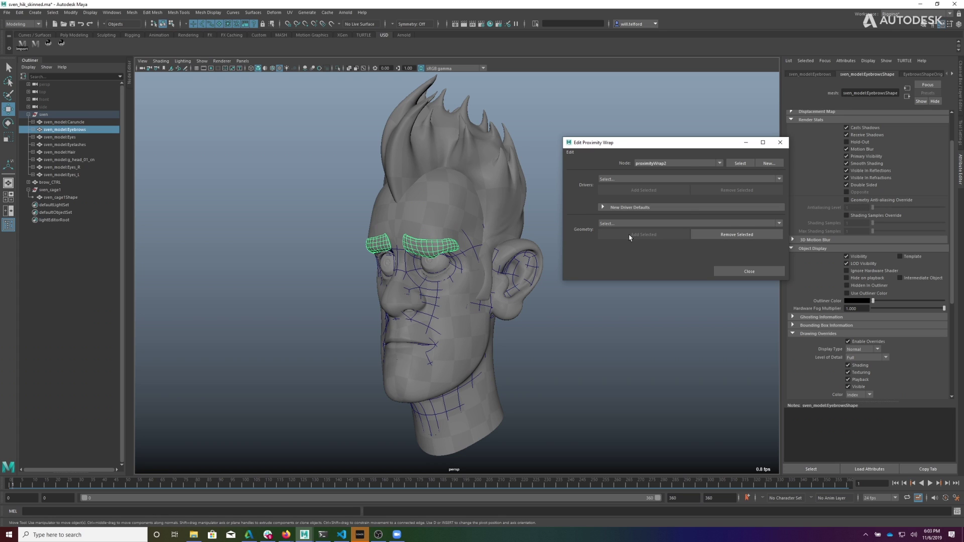
{"action": "left_click", "coordinate": [745, 271]}
{"action": "left_click", "coordinate": [630, 269]}
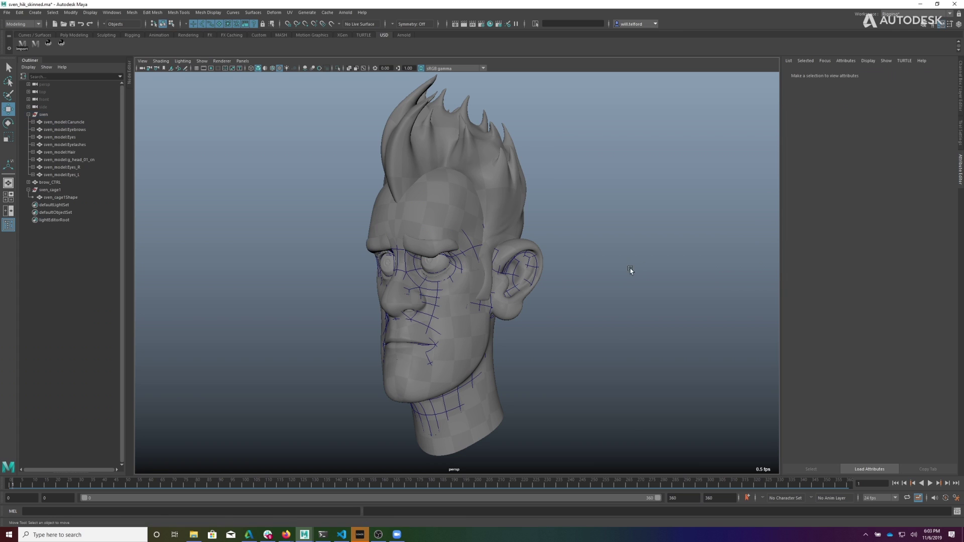
{"action": "left_click_drag", "start_coordinate": [427, 292], "coordinate": [451, 293], "text": "alt"}
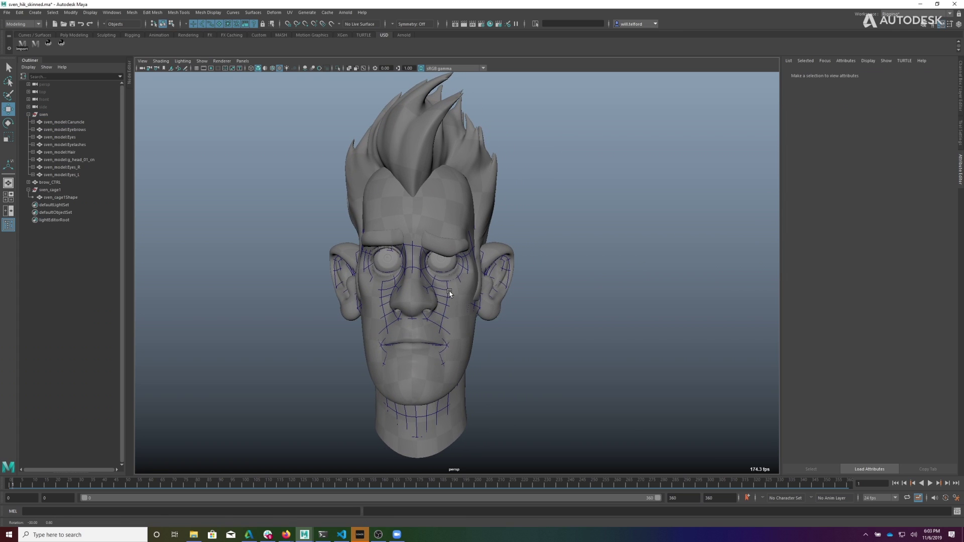
- Move brow_CTRL vertically to check that the eyebrows follow the deforming brow
{"action": "left_click", "coordinate": [50, 183]}
{"action": "mouse_move", "coordinate": [443, 217]}
{"action": "left_mouse_down"}
{"action": "mouse_move", "coordinate": [442, 170]}
{"action": "mouse_move", "coordinate": [441, 217]}
{"action": "left_mouse_up"}
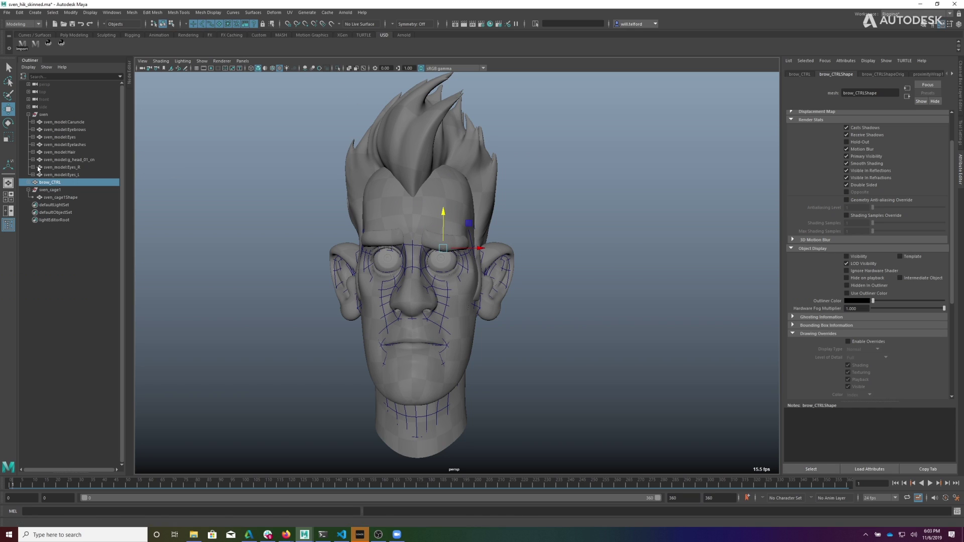
- Isolate sven_cage1 in the viewport and examine its wireframe from the side
{"action": "left_click", "coordinate": [50, 190]}
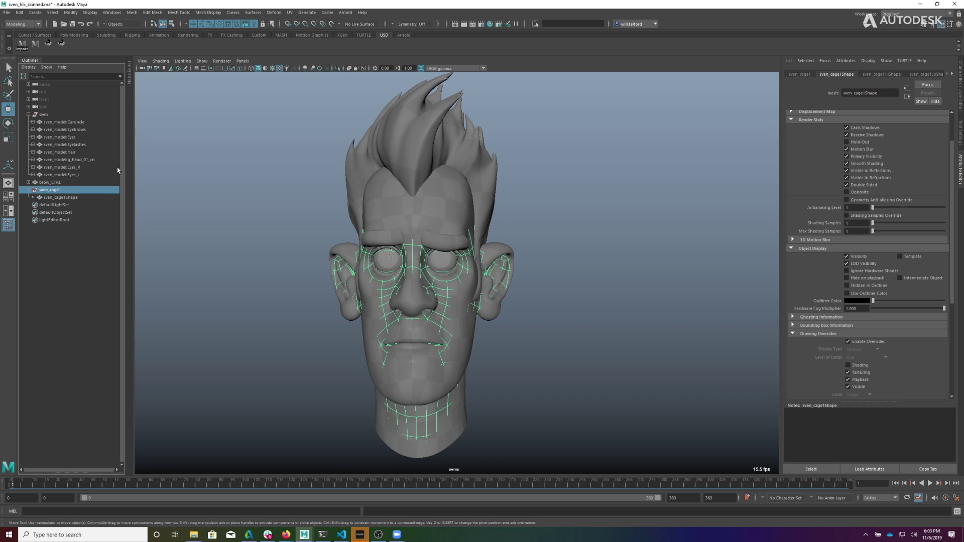
{"action": "left_click", "coordinate": [337, 68]}
{"action": "left_click_drag", "start_coordinate": [438, 198], "coordinate": [441, 218], "text": "alt"}
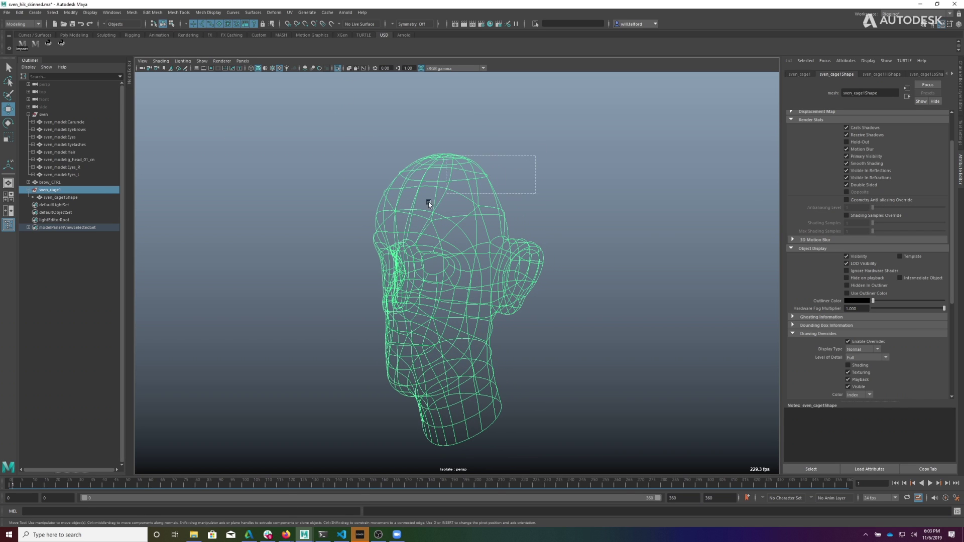
- Open the choice1 node attached to sven_cage1 and set its Selector to 1
{"action": "left_click", "coordinate": [954, 74]}
{"action": "left_click", "coordinate": [954, 74]}
{"action": "left_click", "coordinate": [953, 74]}
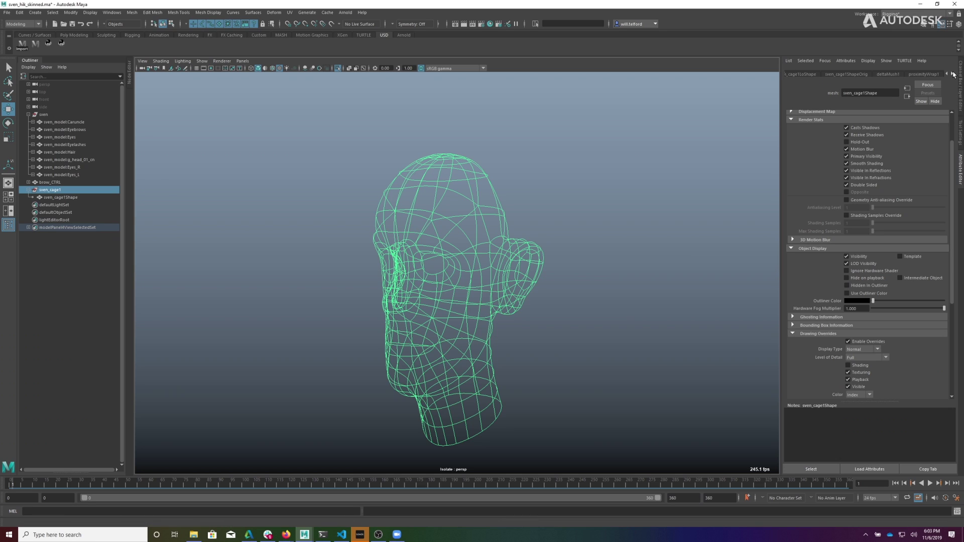
{"action": "left_click", "coordinate": [953, 74]}
{"action": "left_click", "coordinate": [954, 75]}
{"action": "left_click", "coordinate": [933, 75]}
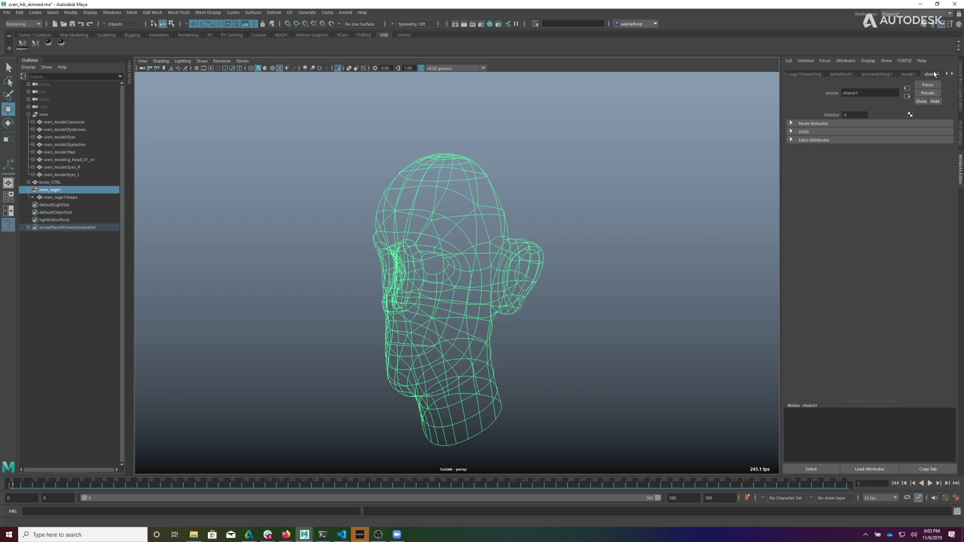
{"action": "double_click", "coordinate": [853, 114]}
{"action": "type", "text": "1"}
{"action": "key", "text": "Return"}
{"action": "left_click_drag", "start_coordinate": [621, 234], "coordinate": [526, 246], "text": "alt"}
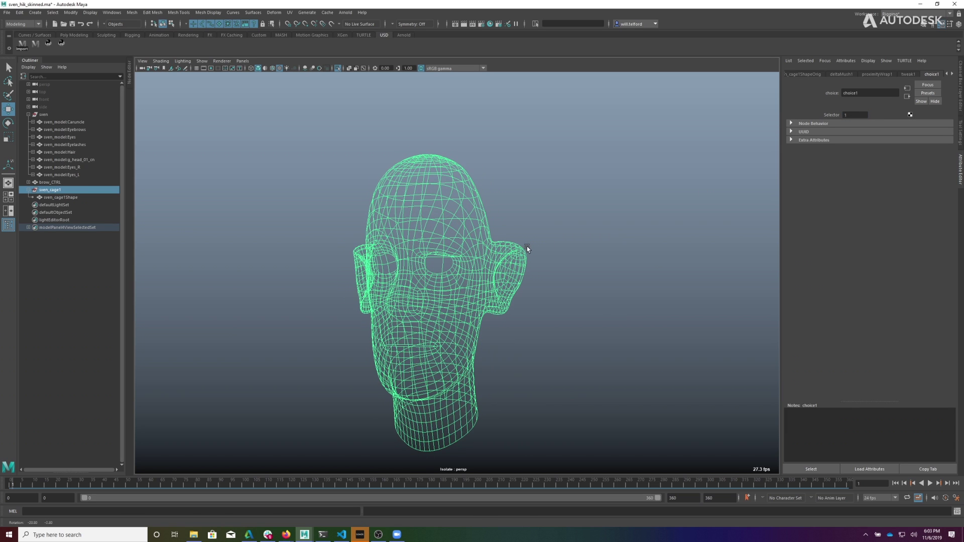
- Set choice1's Selector back to 0 to use the low-resolution cage
{"action": "double_click", "coordinate": [851, 115]}
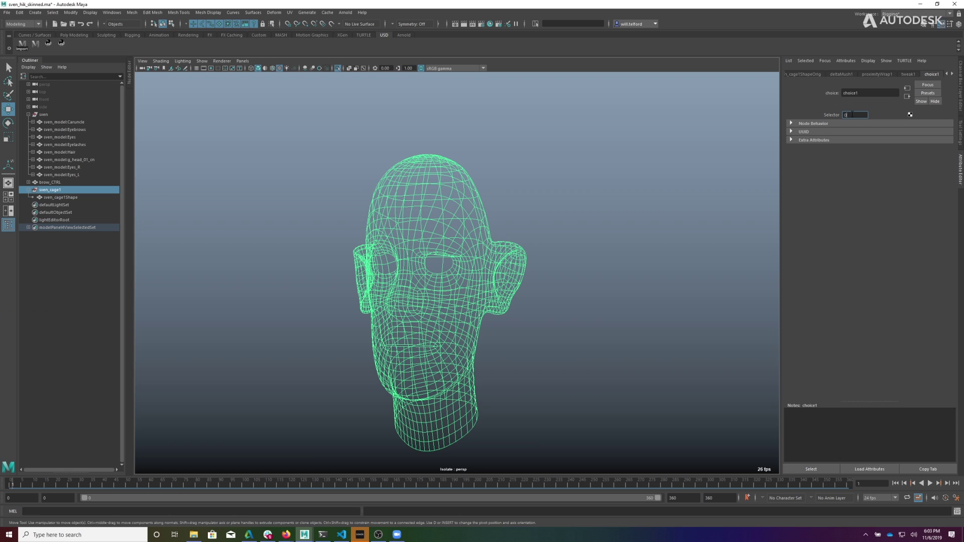
{"action": "type", "text": "0"}
{"action": "key", "text": "Return"}
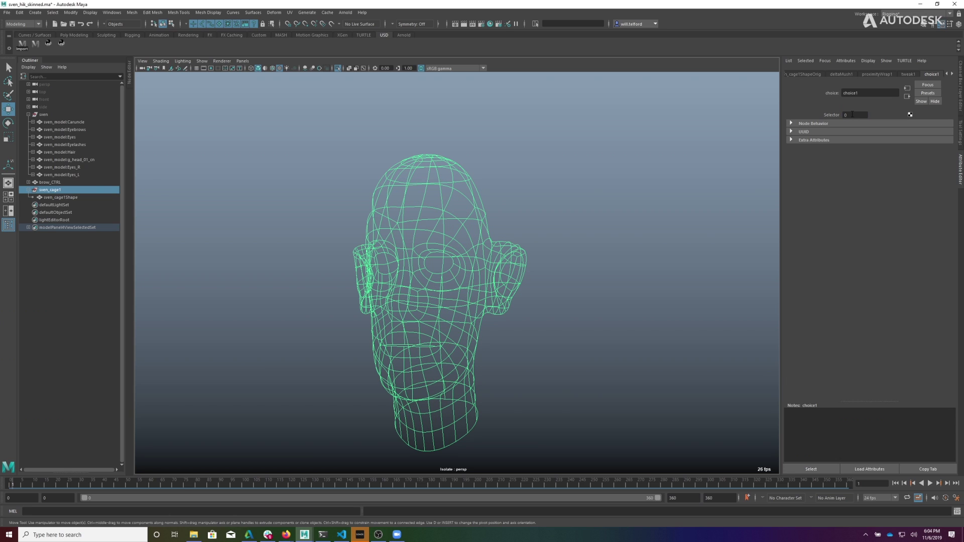
- Clear the Node Editor and graph the input connections of sven_cage1Shape
{"action": "left_click", "coordinate": [66, 197]}
{"action": "left_click", "coordinate": [128, 75]}
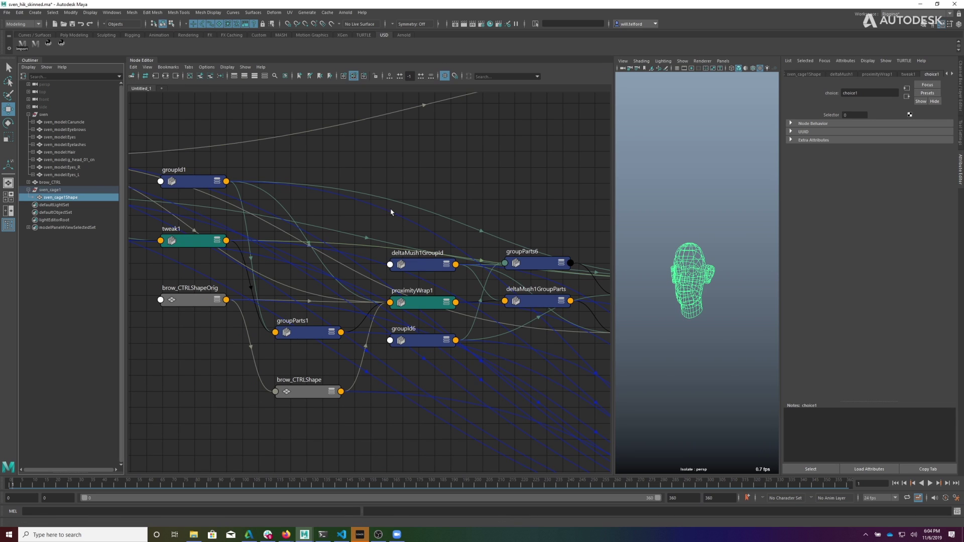
{"action": "left_click", "coordinate": [165, 76]}
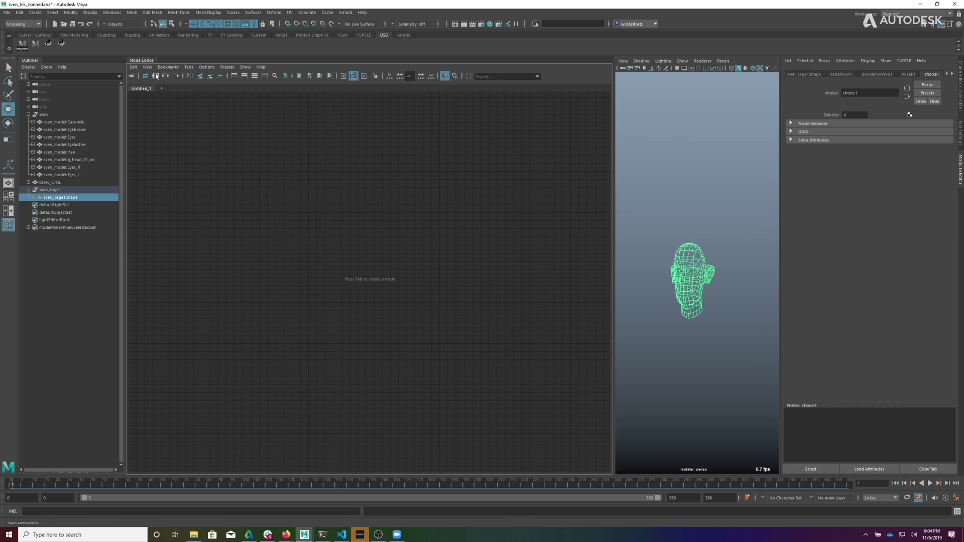
{"action": "left_click", "coordinate": [155, 75]}
- Reduce the graph to sven_cage1HiShape, sven_cage1LoShape, choice1 and sven_cage1ShapeOrig, and examine how the cage resolutions are connected
{"action": "left_click_drag", "start_coordinate": [139, 258], "coordinate": [249, 300]}
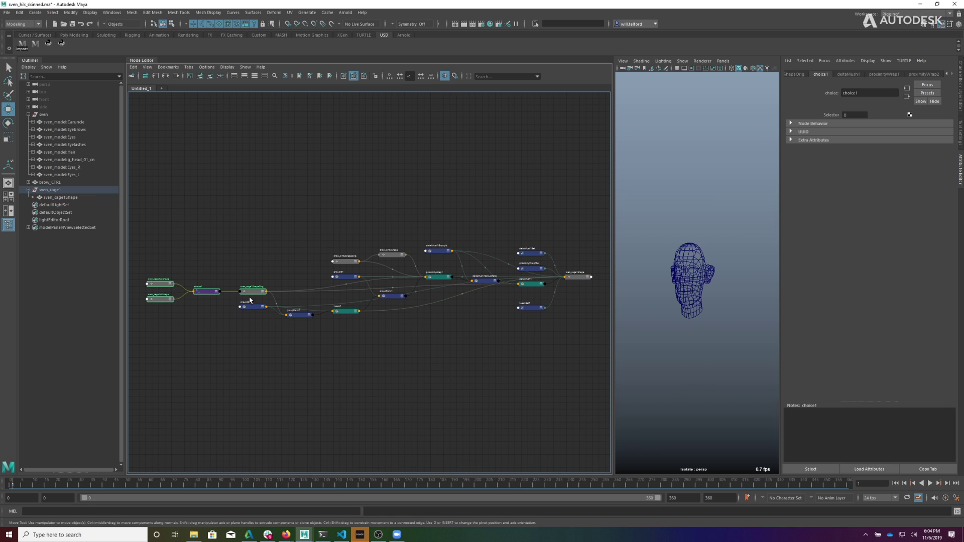
{"action": "left_click", "coordinate": [190, 76]}
{"action": "left_click", "coordinate": [199, 75]}
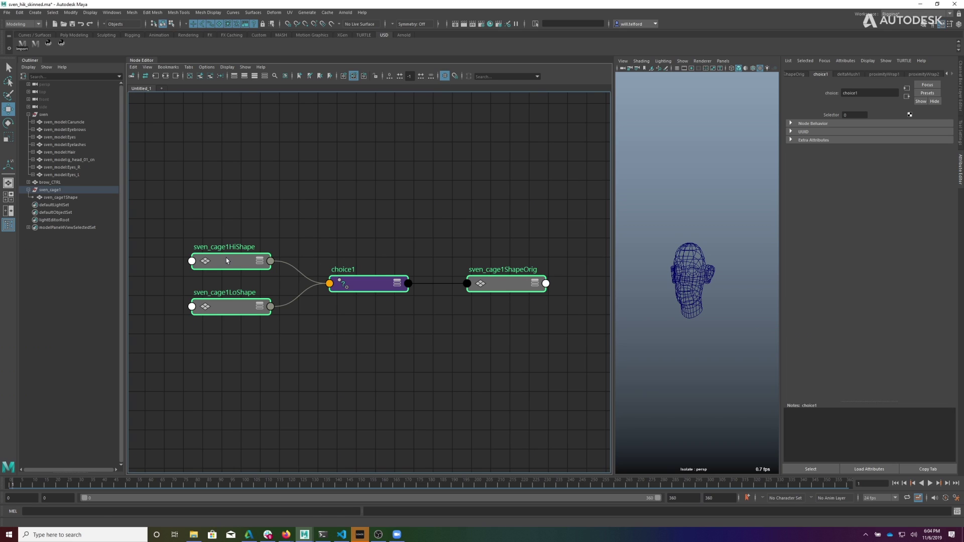
{"action": "left_click", "coordinate": [226, 258]}
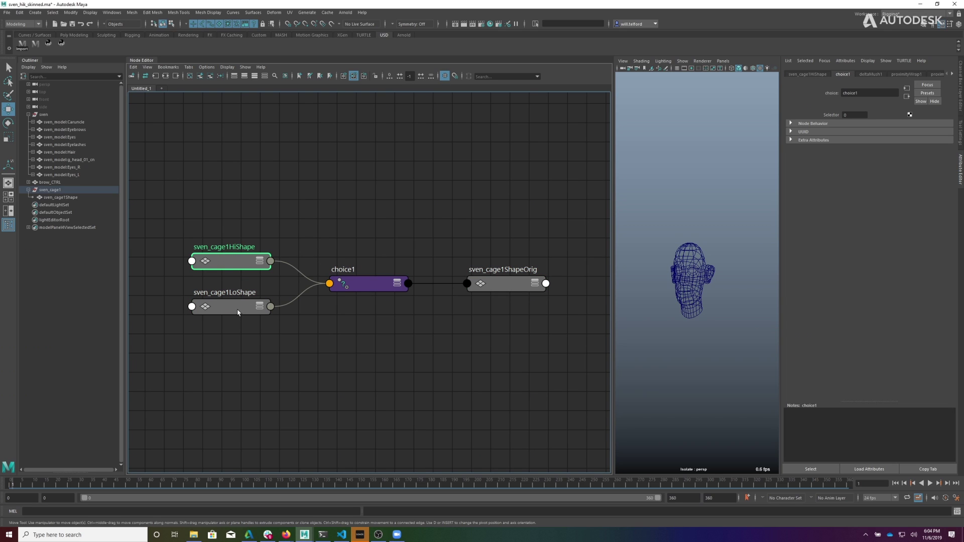
{"action": "left_click", "coordinate": [469, 282]}
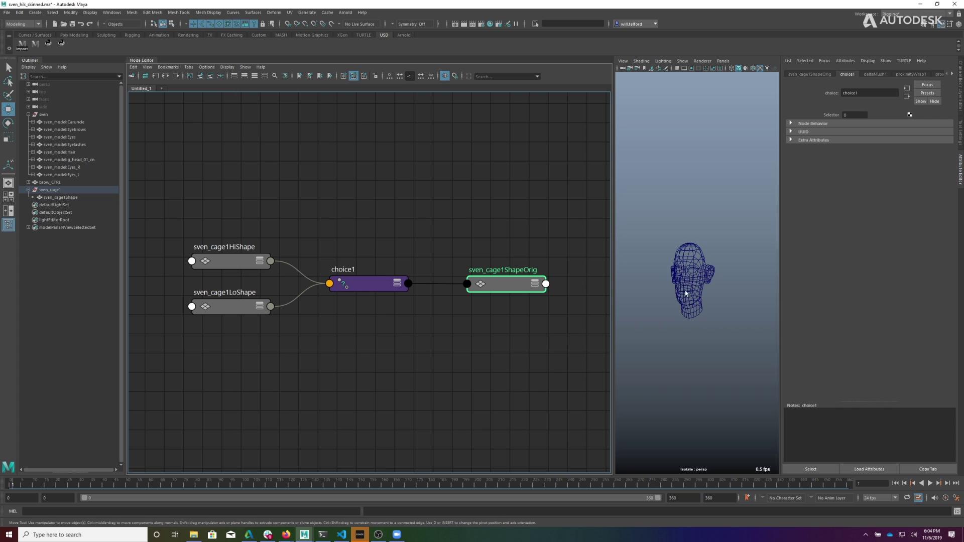
- Collapse the Node Editor and end the isolation of sven_cage1 to show the whole head
{"action": "left_click", "coordinate": [144, 61]}
{"action": "left_click", "coordinate": [521, 159]}
{"action": "left_click", "coordinate": [428, 223]}
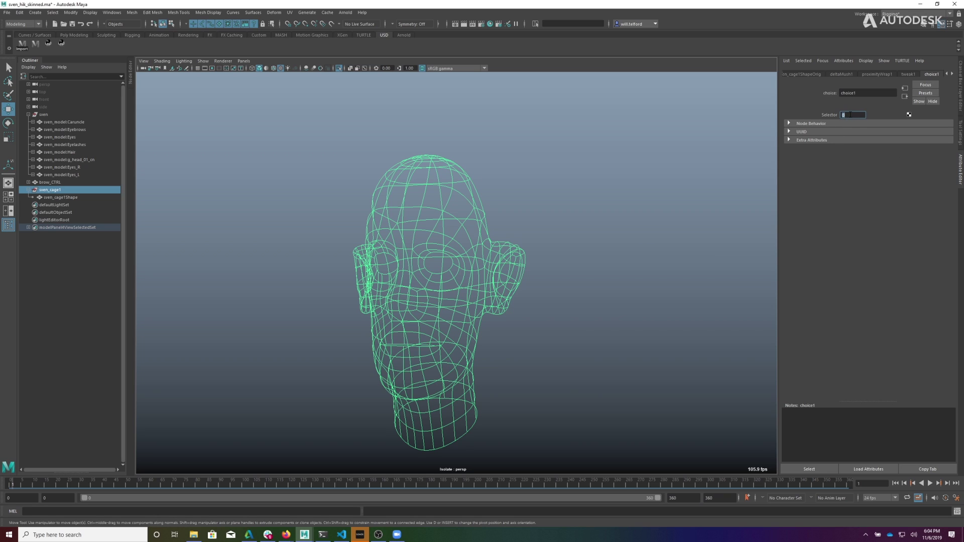
{"action": "key", "text": "Return"}
{"action": "left_click", "coordinate": [338, 68]}
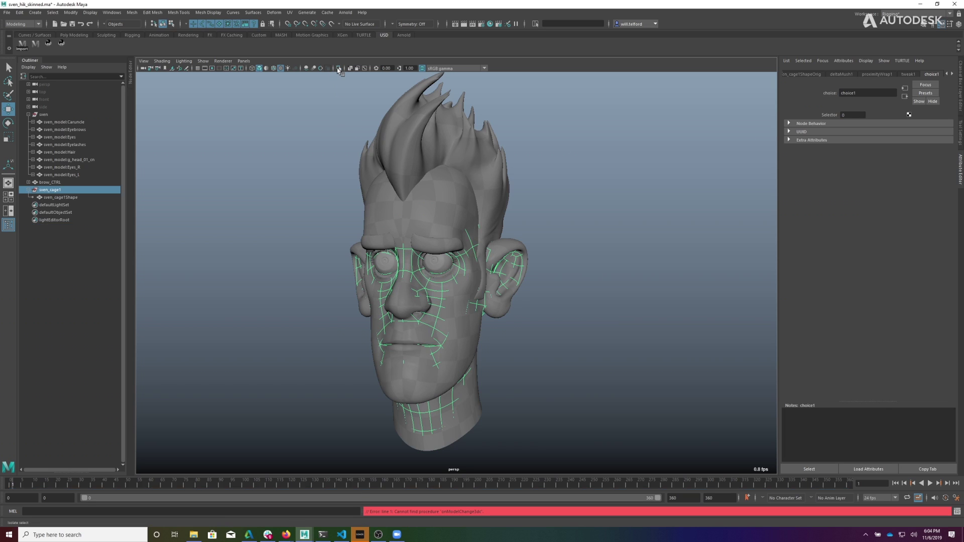
- Move brow_CTRL vertically to test the brow deformation with the low-resolution cage
{"action": "left_click_drag", "start_coordinate": [400, 227], "coordinate": [376, 229], "text": "alt"}
{"action": "left_click", "coordinate": [51, 183]}
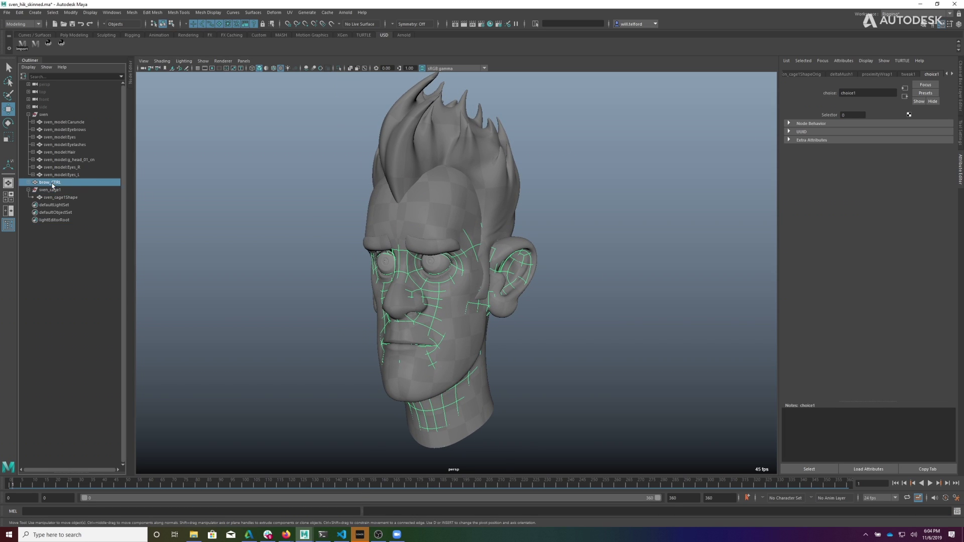
{"action": "mouse_move", "coordinate": [431, 217]}
{"action": "left_mouse_down"}
{"action": "mouse_move", "coordinate": [431, 198]}
{"action": "mouse_move", "coordinate": [432, 222]}
{"action": "left_mouse_up"}
{"action": "left_click_drag", "start_coordinate": [502, 191], "coordinate": [549, 245], "text": "alt"}
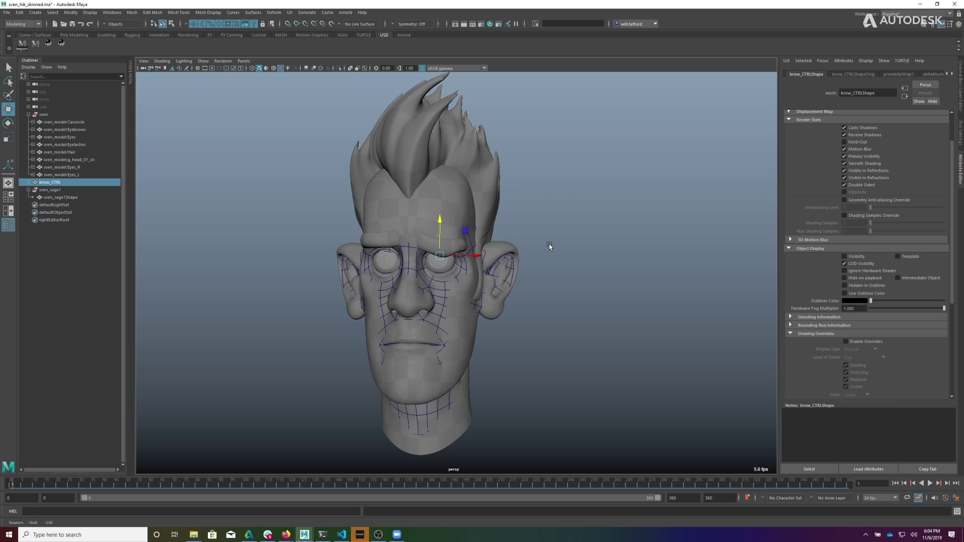
- Set the Selector of sven_cage1Shape's choice1 node to 1 to switch to the high-resolution cage
{"action": "left_click", "coordinate": [70, 198]}
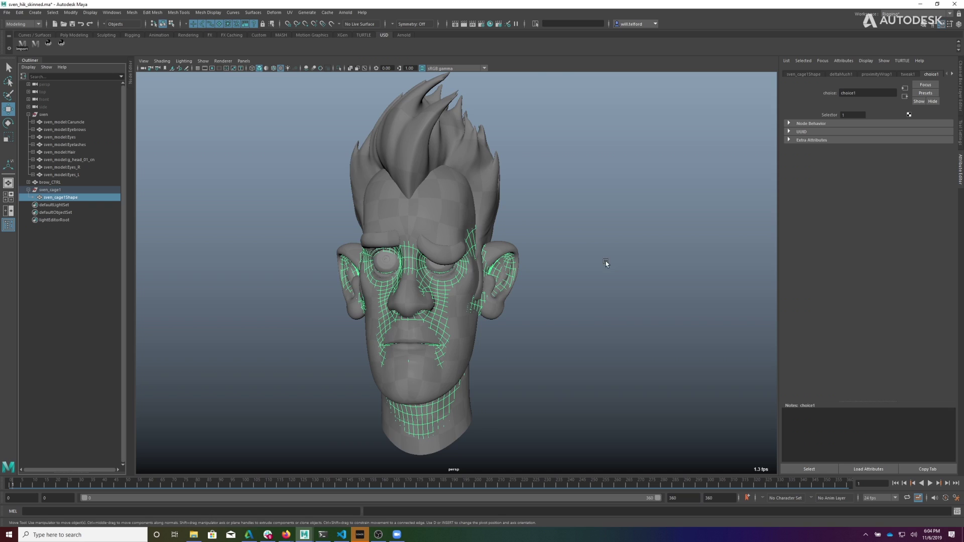
{"action": "left_click_drag", "start_coordinate": [606, 261], "coordinate": [452, 303], "text": "alt"}
{"action": "scroll", "coordinate": [408, 275], "scroll_direction": "up", "scroll_amount": 3}
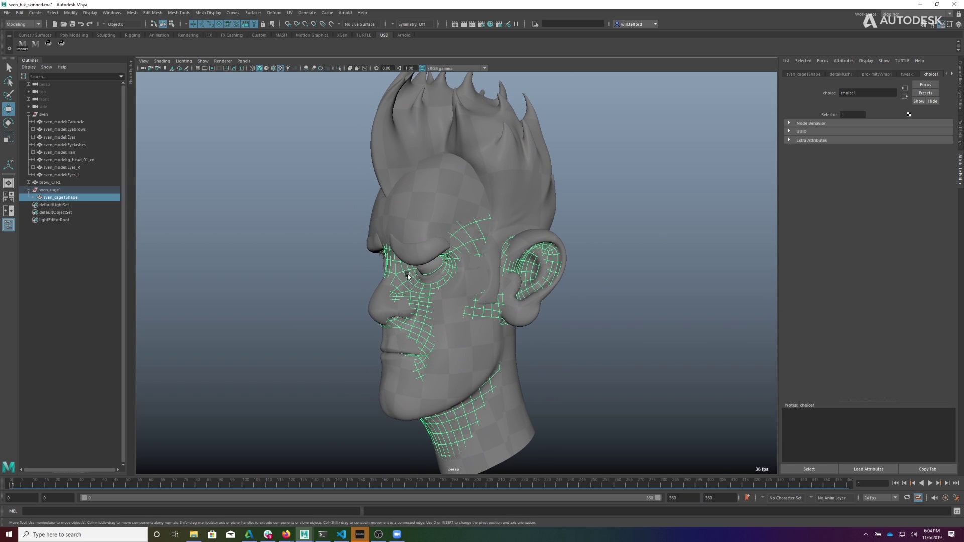
- Move brow_CTRL up and down to test the brow deformation with the high-resolution cage
{"action": "left_click", "coordinate": [50, 182]}
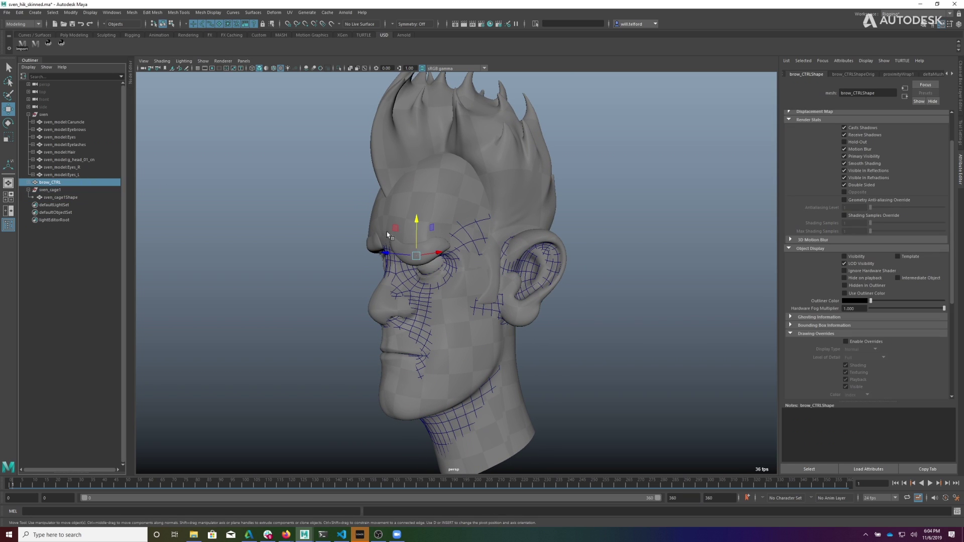
{"action": "left_click_drag", "start_coordinate": [415, 221], "coordinate": [482, 315]}
{"action": "scroll", "coordinate": [495, 318], "scroll_direction": "up", "scroll_amount": 3}
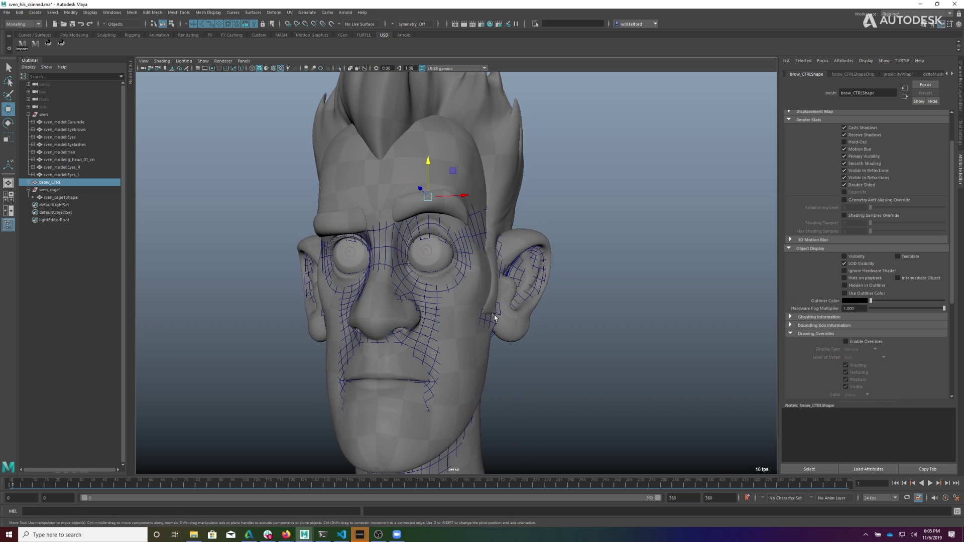
- Hide sven_cage1 and move brow_CTRL vertically to check the head deformation without the cage overlay
{"action": "left_click", "coordinate": [65, 191]}
{"action": "key", "text": "ctrl+h"}
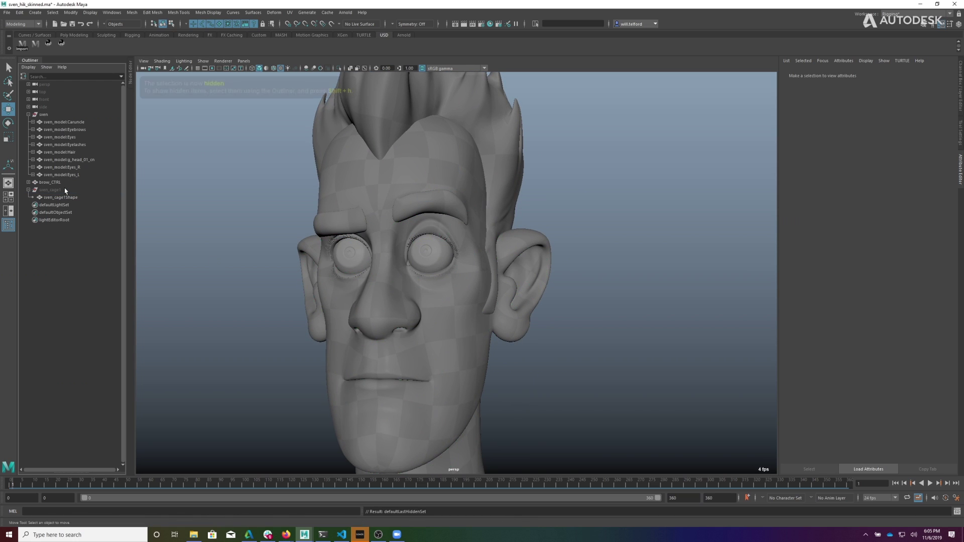
{"action": "left_click", "coordinate": [65, 183]}
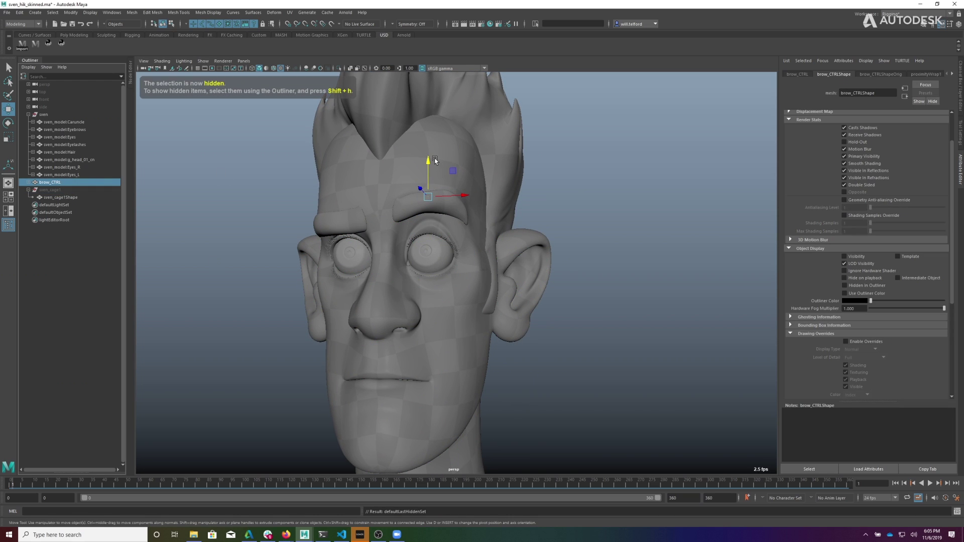
{"action": "left_click_drag", "start_coordinate": [426, 185], "coordinate": [473, 222]}
{"action": "mouse_move", "coordinate": [424, 185]}
{"action": "left_mouse_down"}
{"action": "mouse_move", "coordinate": [426, 201]}
{"action": "mouse_move", "coordinate": [428, 160]}
{"action": "mouse_move", "coordinate": [426, 192]}
{"action": "left_mouse_up"}
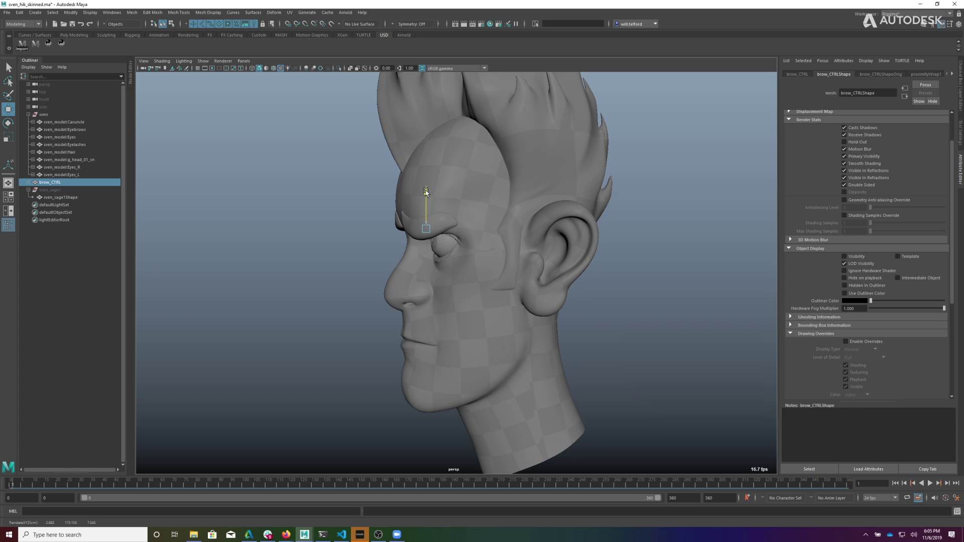
- Open the head's proximityWrap2 for editing and remove the eyebrows shape from its geometry
{"action": "left_click", "coordinate": [551, 381]}
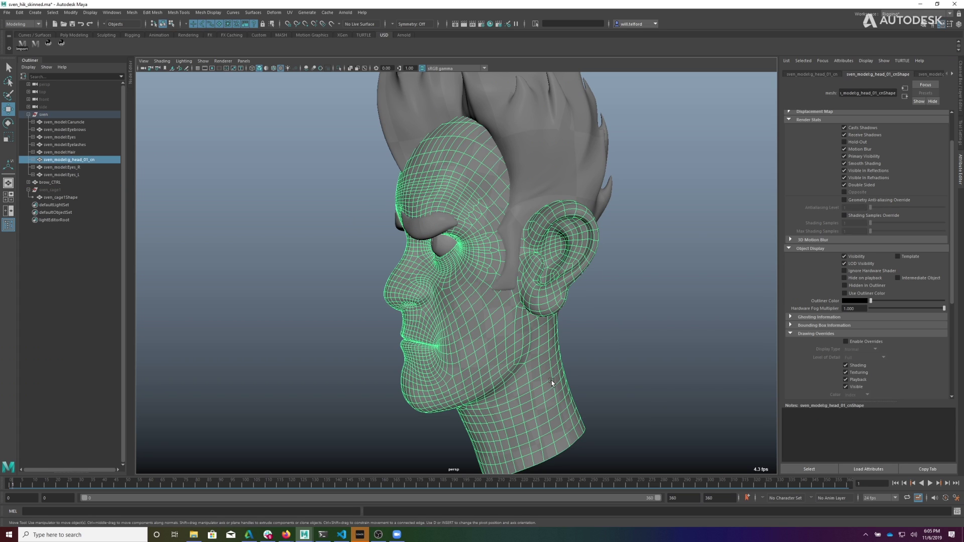
{"action": "left_click", "coordinate": [952, 74]}
{"action": "left_click", "coordinate": [953, 74]}
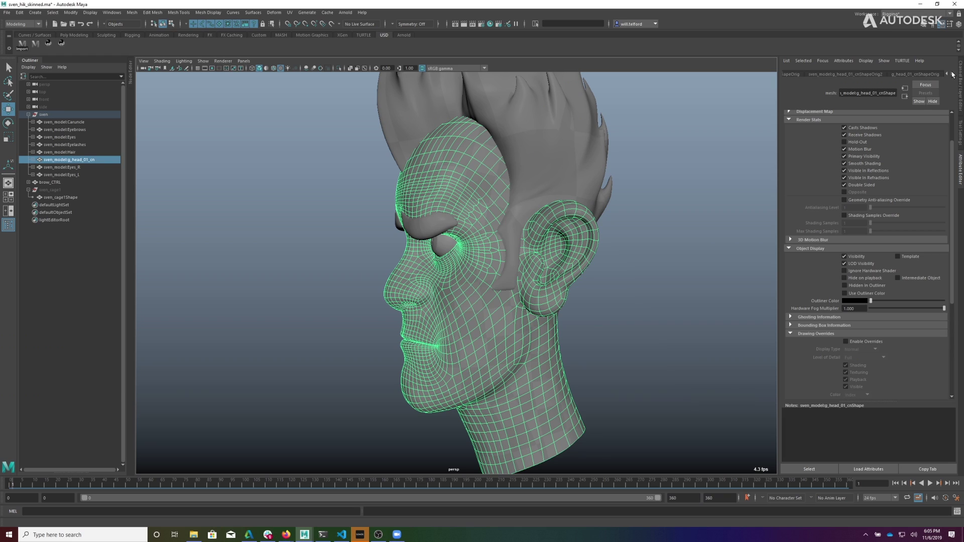
{"action": "left_click", "coordinate": [905, 74]}
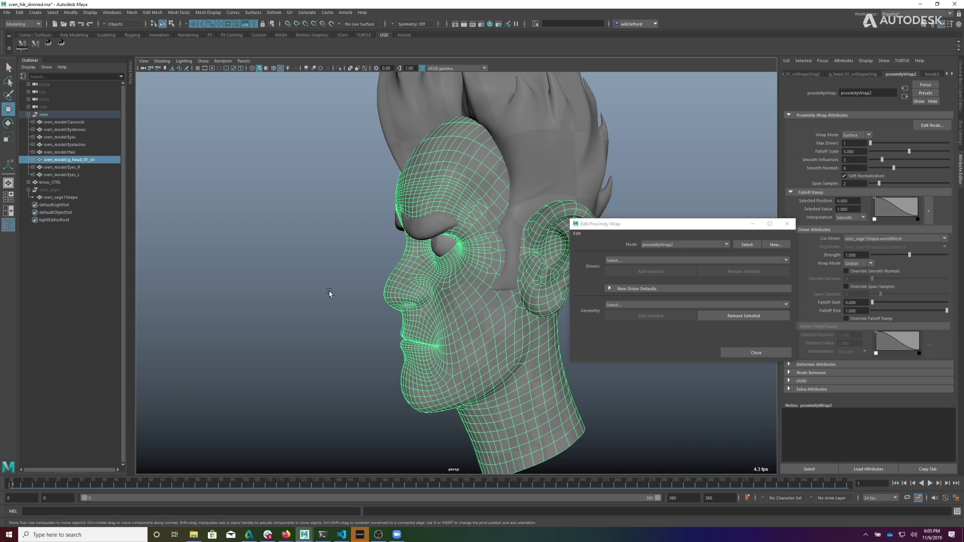
{"action": "left_click", "coordinate": [329, 293]}
{"action": "left_click", "coordinate": [773, 305]}
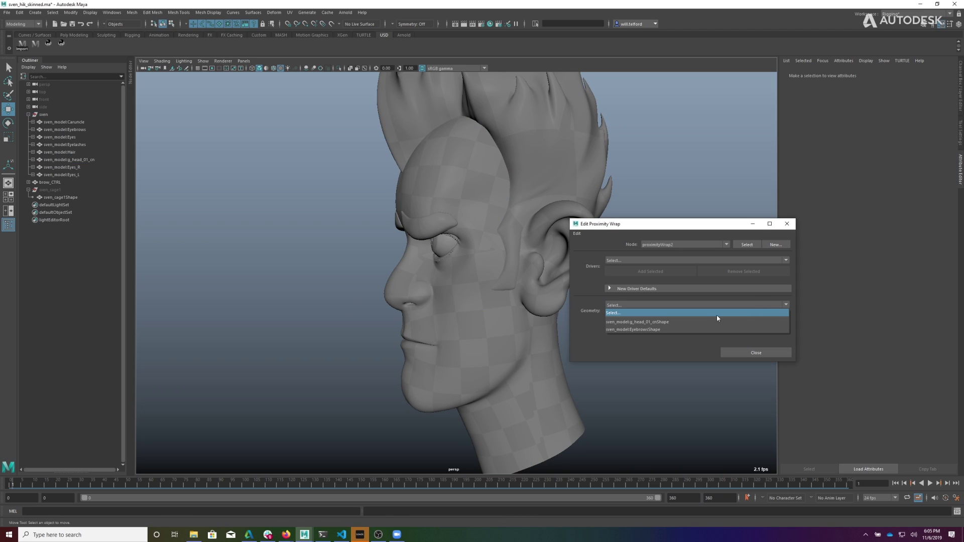
{"action": "left_click", "coordinate": [673, 329]}
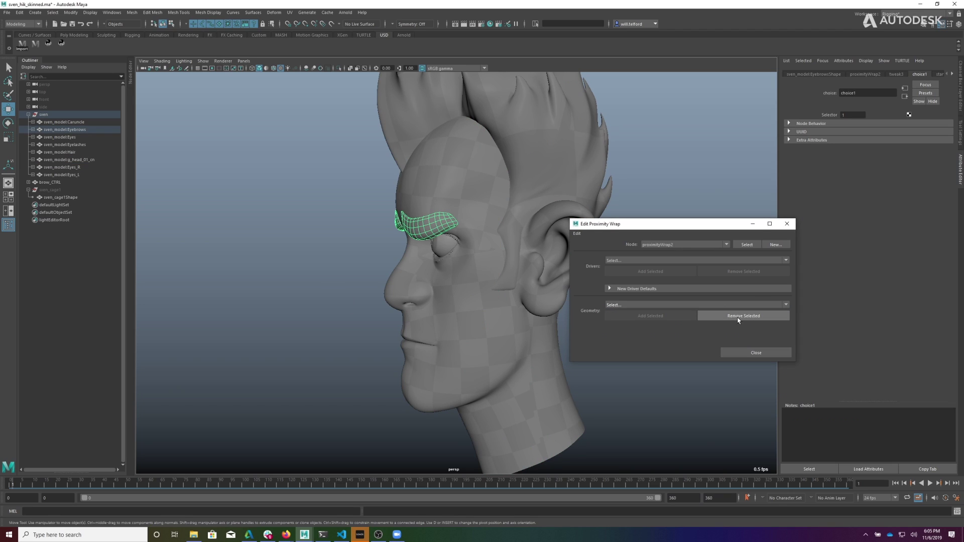
{"action": "left_click", "coordinate": [738, 317]}
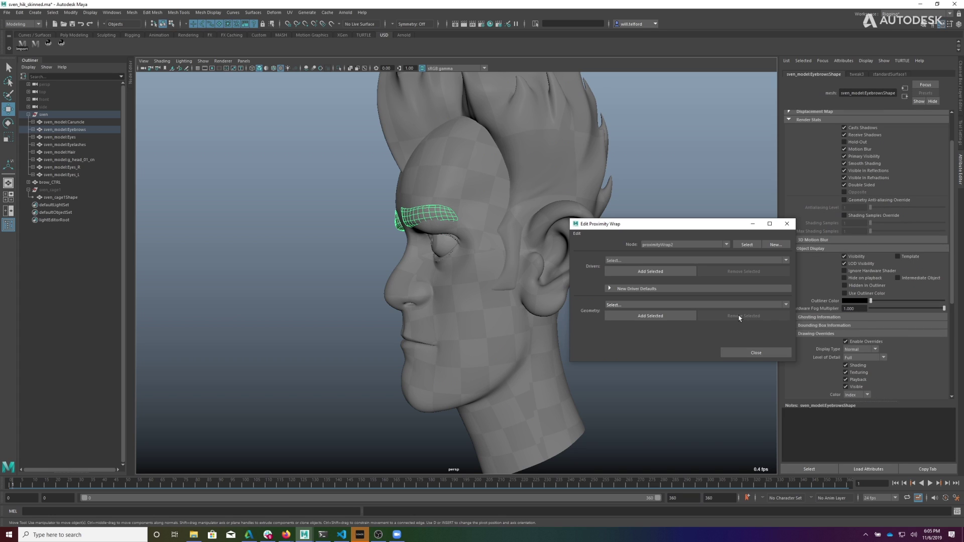
- Lower brow_CTRL slightly to compare the brow motion with the eyebrows unwrapped
{"action": "left_click", "coordinate": [50, 183]}
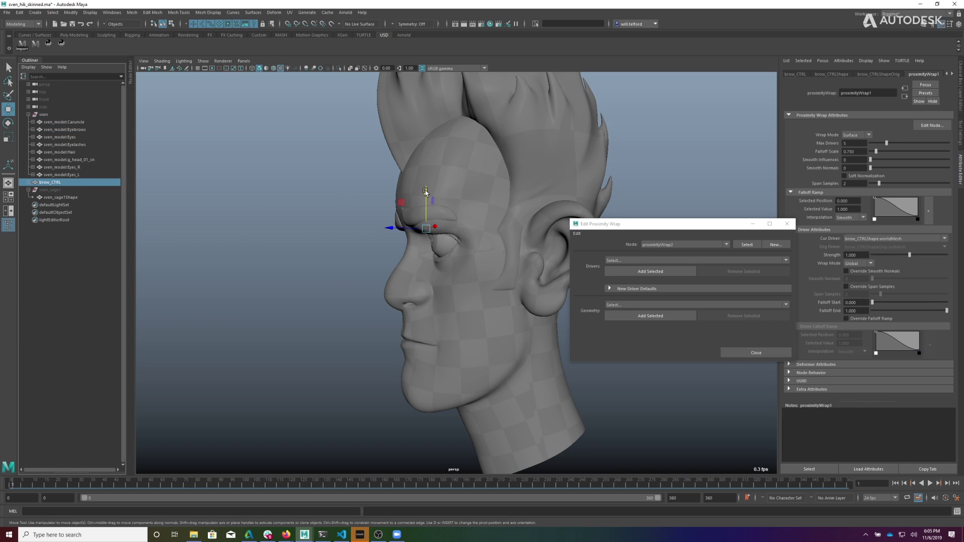
{"action": "mouse_move", "coordinate": [425, 191]}
{"action": "left_mouse_down"}
{"action": "mouse_move", "coordinate": [427, 200]}
{"action": "mouse_move", "coordinate": [437, 169]}
{"action": "mouse_move", "coordinate": [431, 204]}
{"action": "left_mouse_up"}
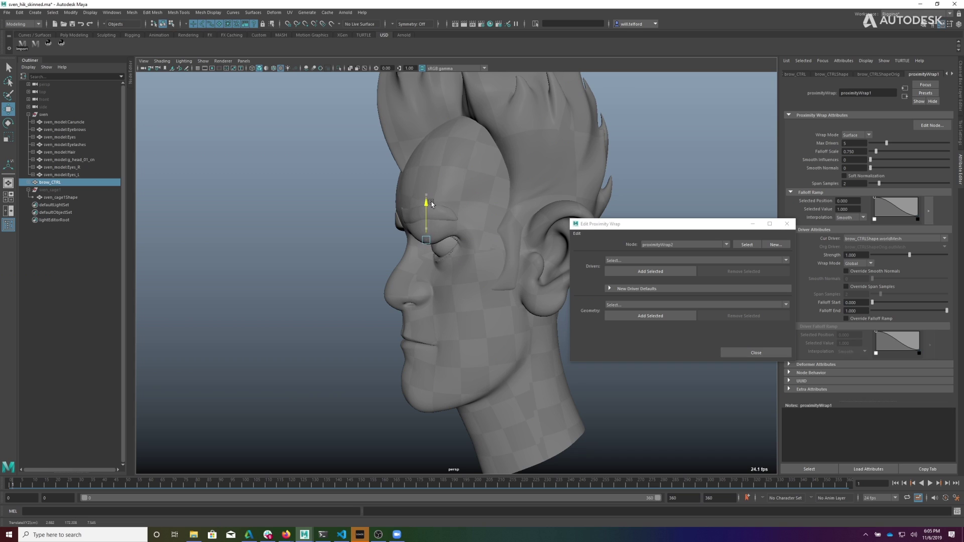
- Add the eyebrows mesh back to the geometry of proximityWrap2
{"action": "left_click", "coordinate": [417, 210]}
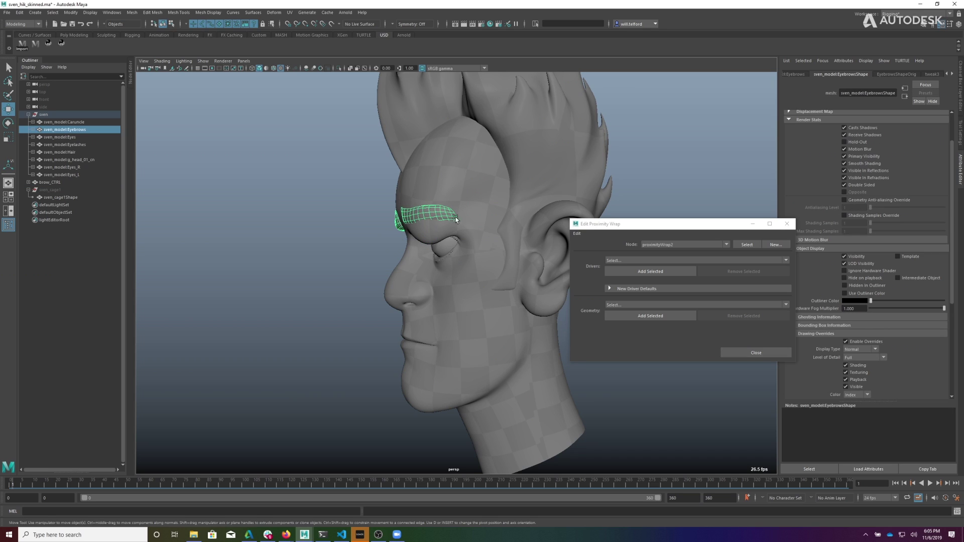
{"action": "left_click", "coordinate": [652, 315]}
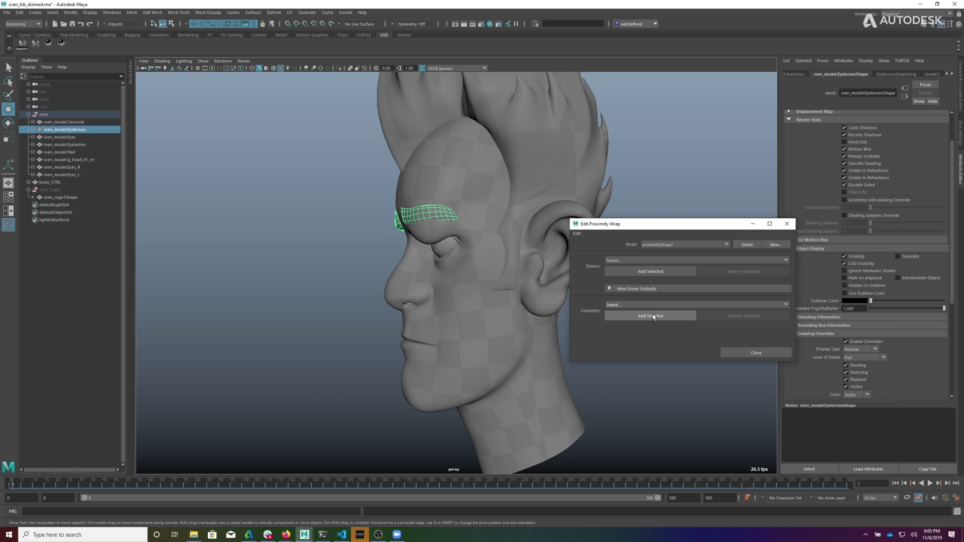
- Raise brow_CTRL to test the rewrapped eyebrows and close the deformer editor
{"action": "left_click", "coordinate": [53, 182]}
{"action": "left_click_drag", "start_coordinate": [425, 202], "coordinate": [425, 167]}
{"action": "left_click", "coordinate": [756, 352]}
{"action": "mouse_move", "coordinate": [446, 333]}
{"action": "left_mouse_down", "text": "alt"}
{"action": "mouse_move", "coordinate": [518, 329]}
{"action": "mouse_move", "coordinate": [459, 324]}
{"action": "left_mouse_up", "text": "alt"}
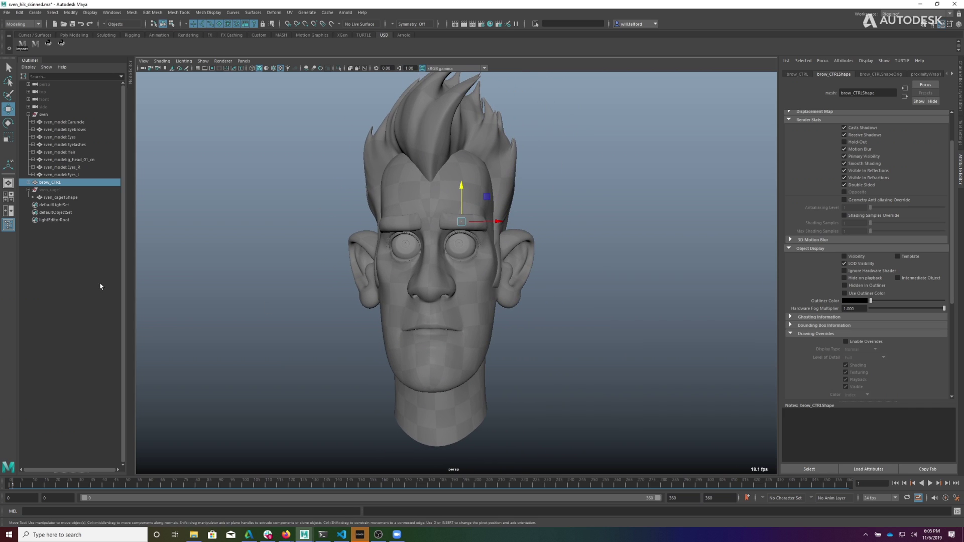